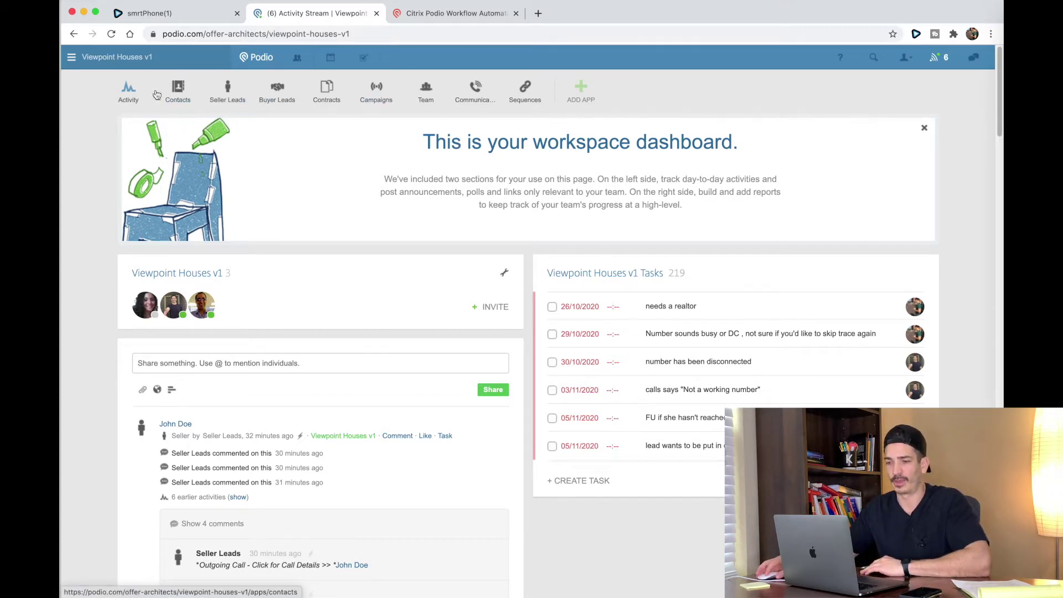
# Open the Contacts app and its settings menu, then return to the workspace dashboard.
pyautogui.click(177, 88)
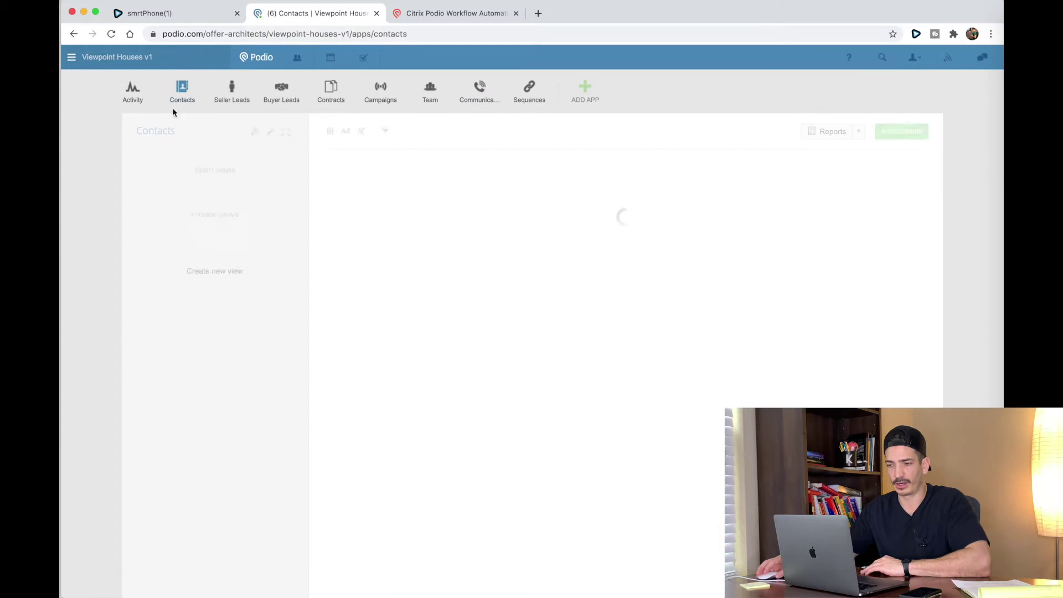
pyautogui.click(271, 133)
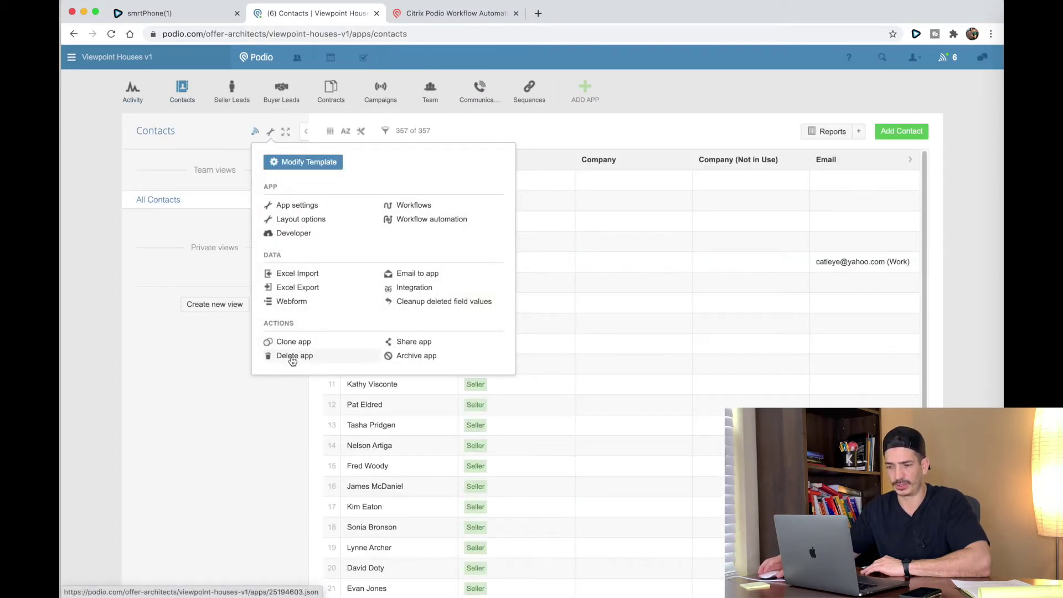
pyautogui.click(165, 351)
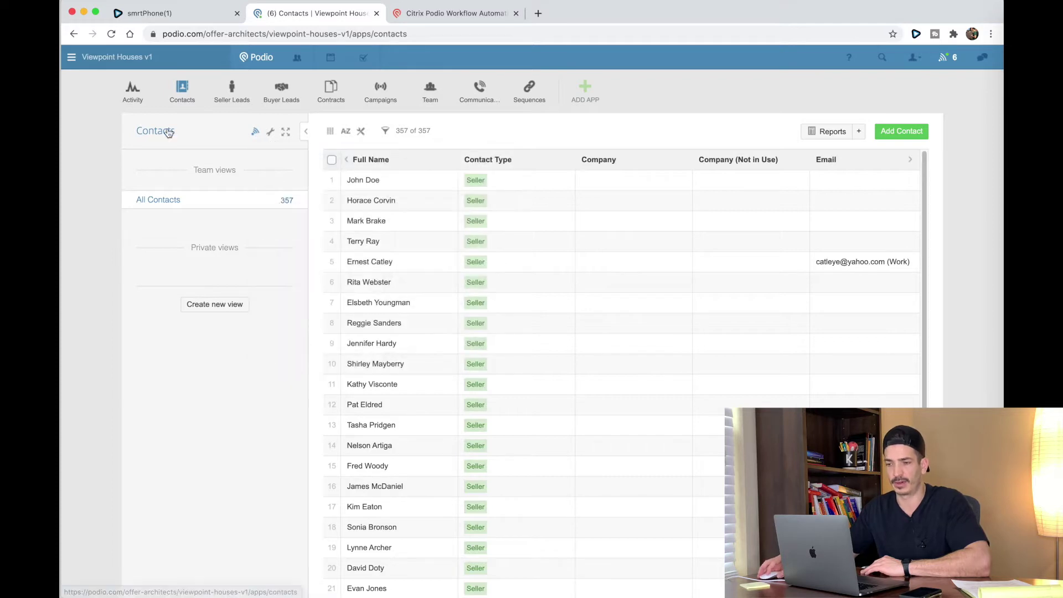
pyautogui.click(134, 100)
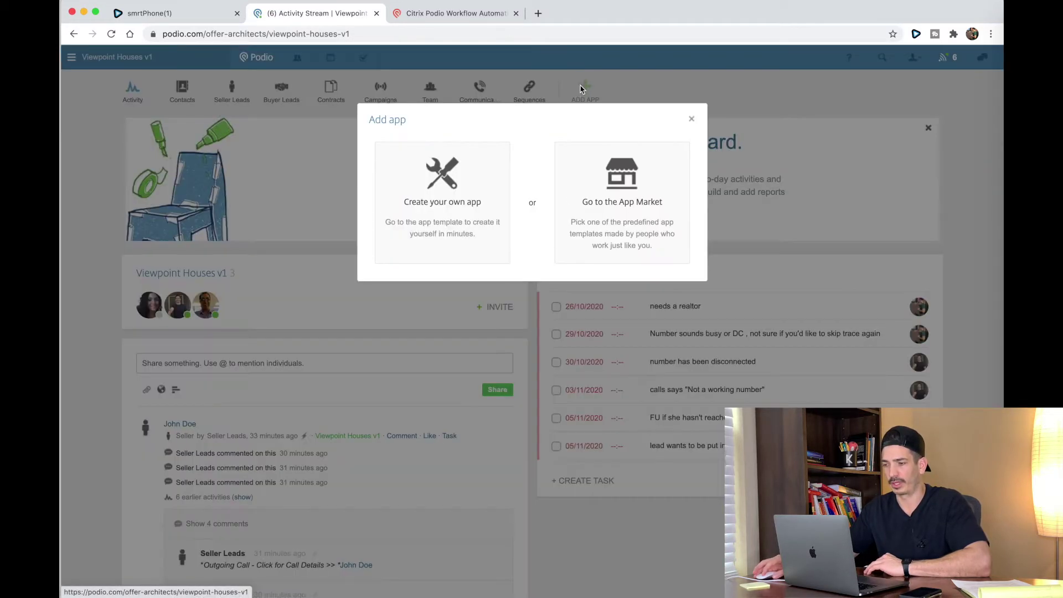
# Draft a custom contact-type app 'Contacts' with item name 'Contact', then cancel it.
pyautogui.click(581, 91)
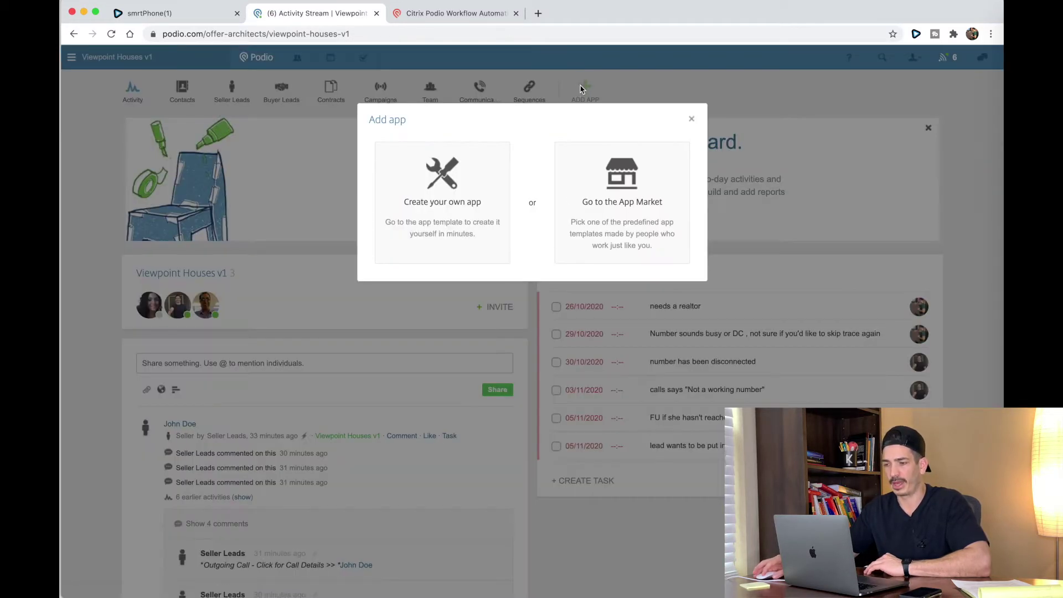
pyautogui.click(462, 209)
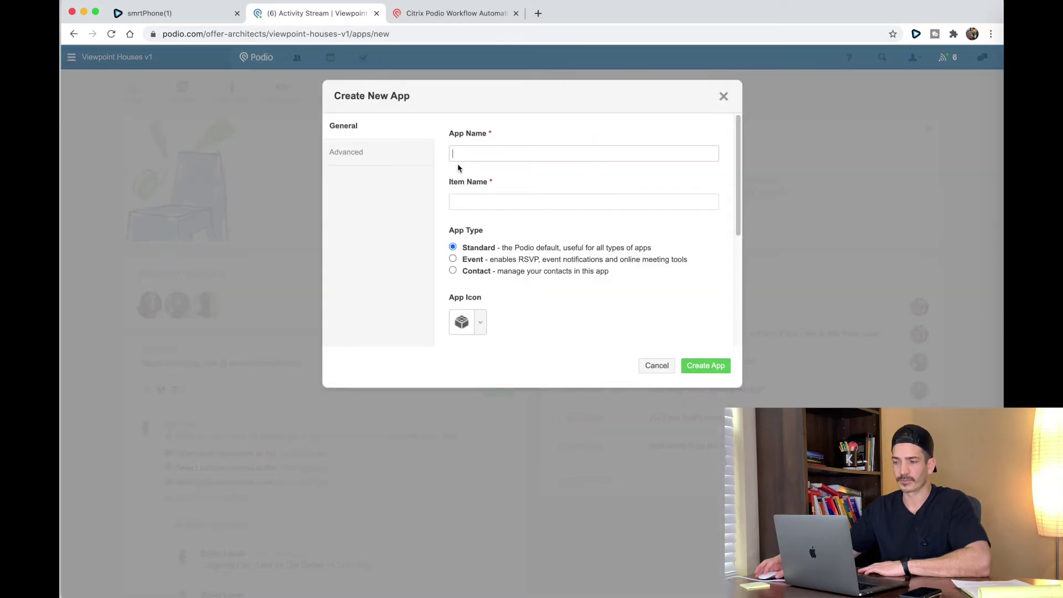
pyautogui.click(457, 153)
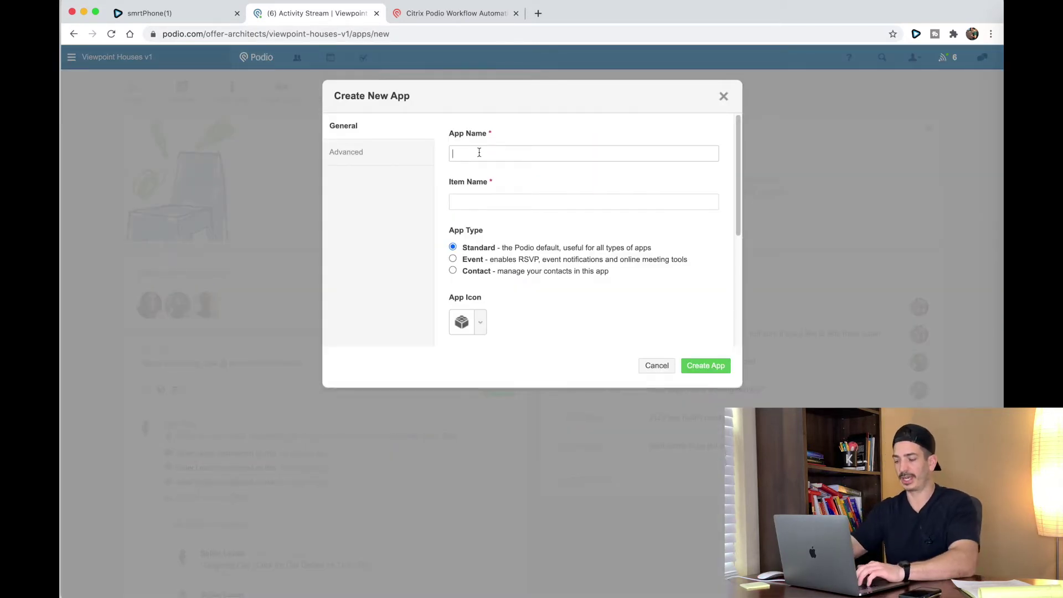
pyautogui.write('Contacts')
pyautogui.press('Tab')
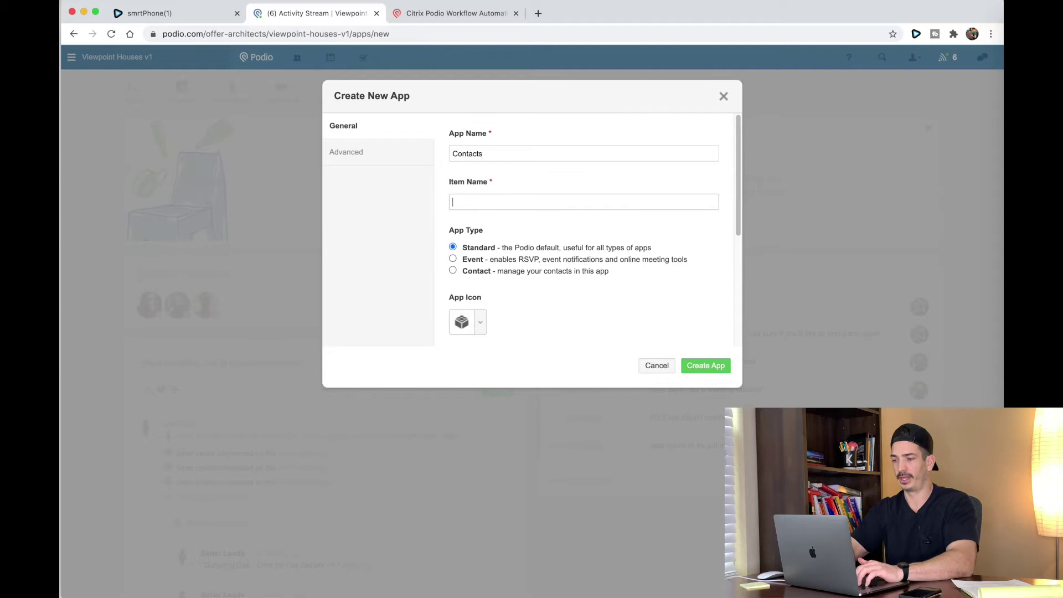
pyautogui.write('Contact')
pyautogui.click(437, 288)
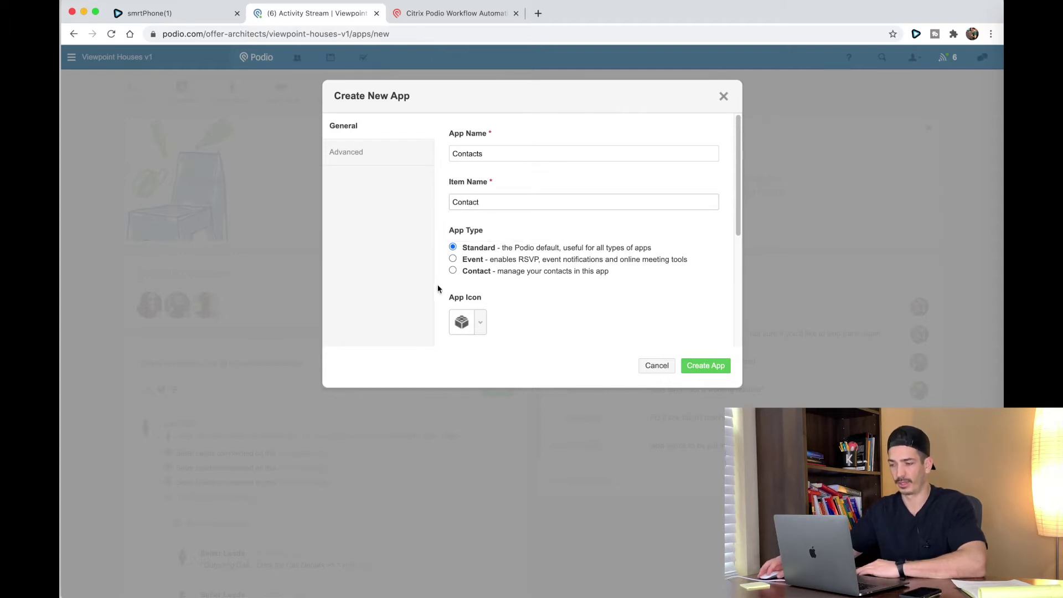
pyautogui.click(453, 272)
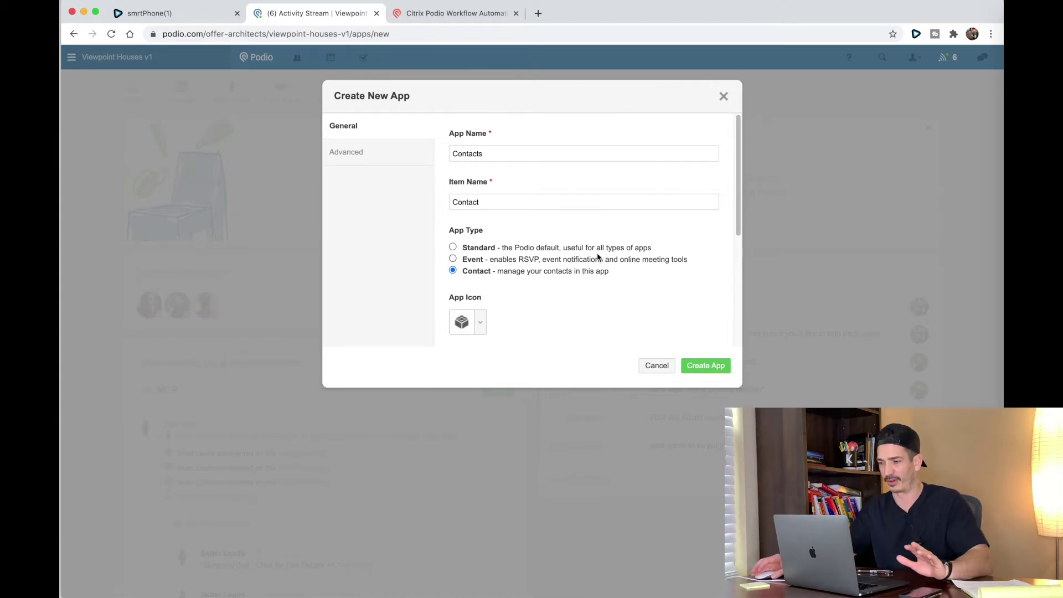
pyautogui.click(361, 145)
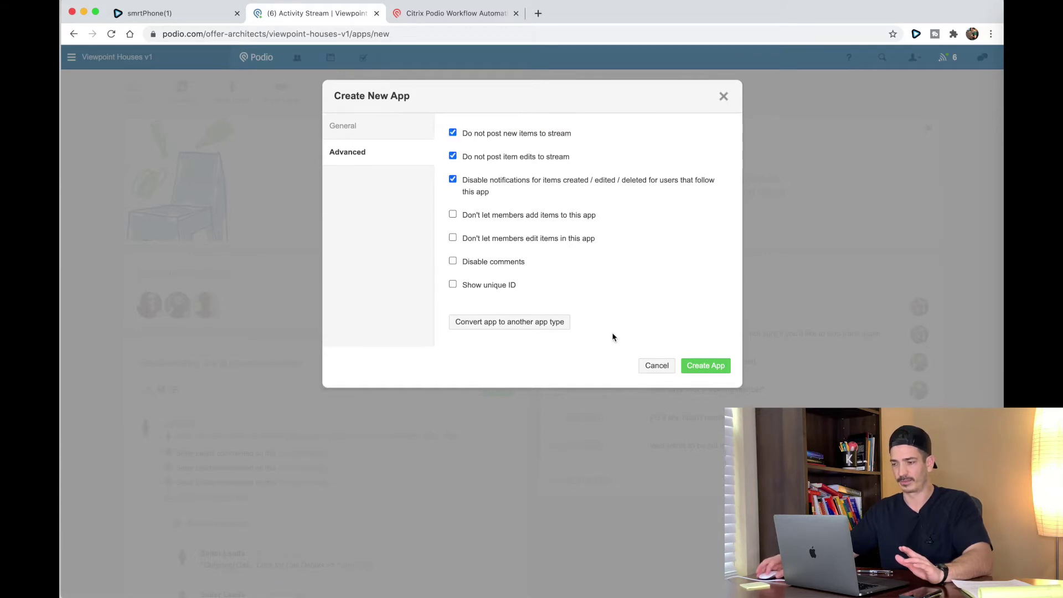
pyautogui.click(657, 366)
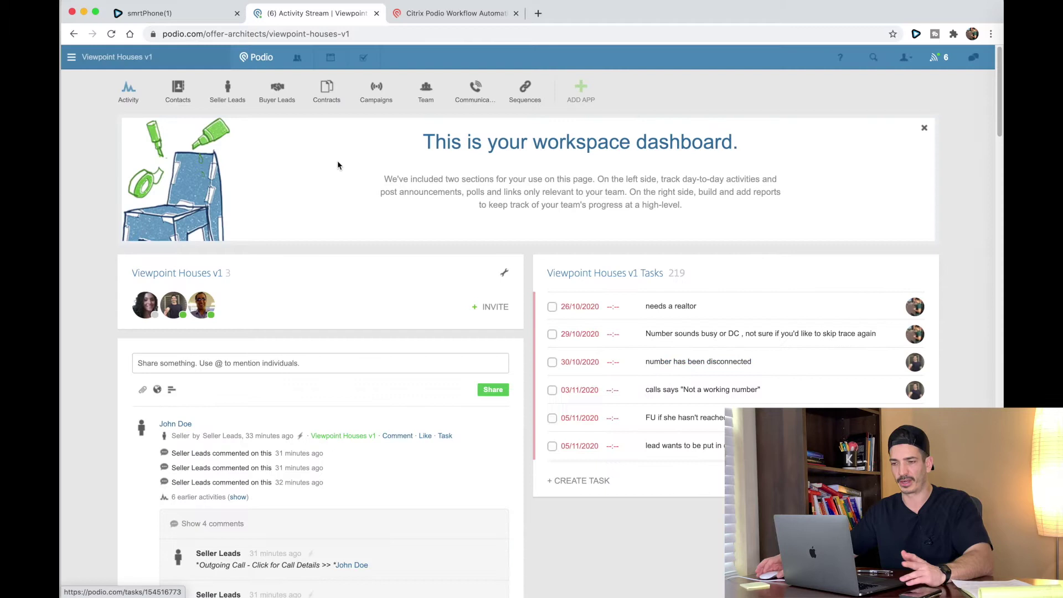
# Review the existing Contacts app's Advanced settings and close them without saving.
pyautogui.click(176, 89)
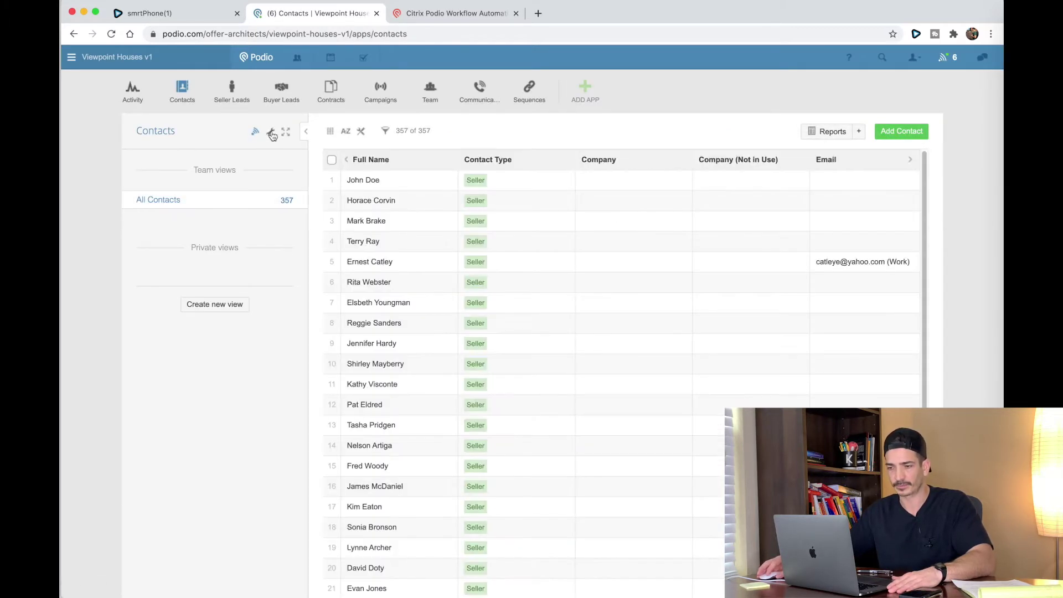
pyautogui.click(270, 131)
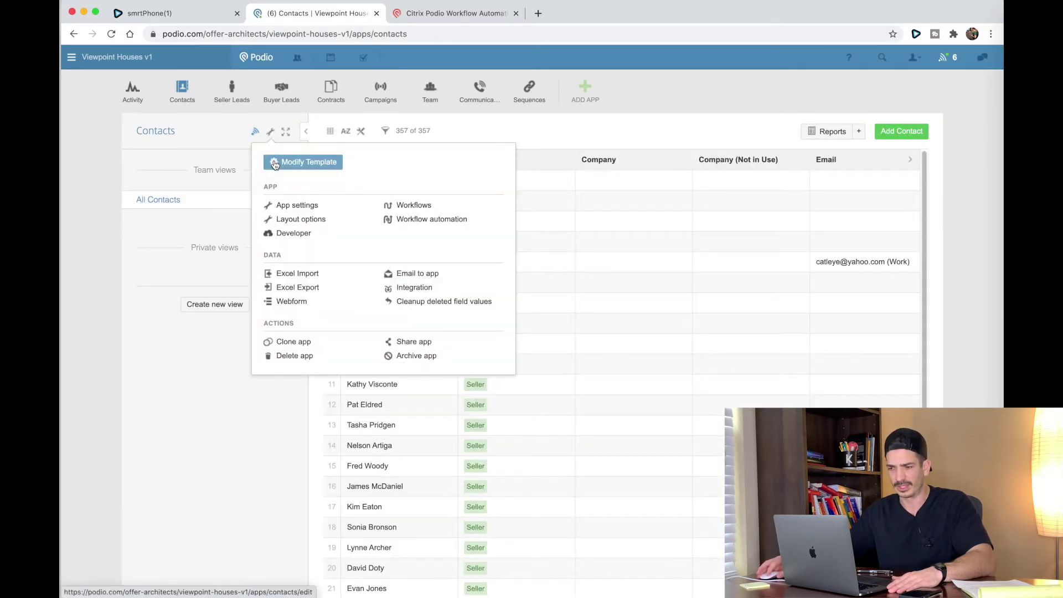
pyautogui.click(294, 208)
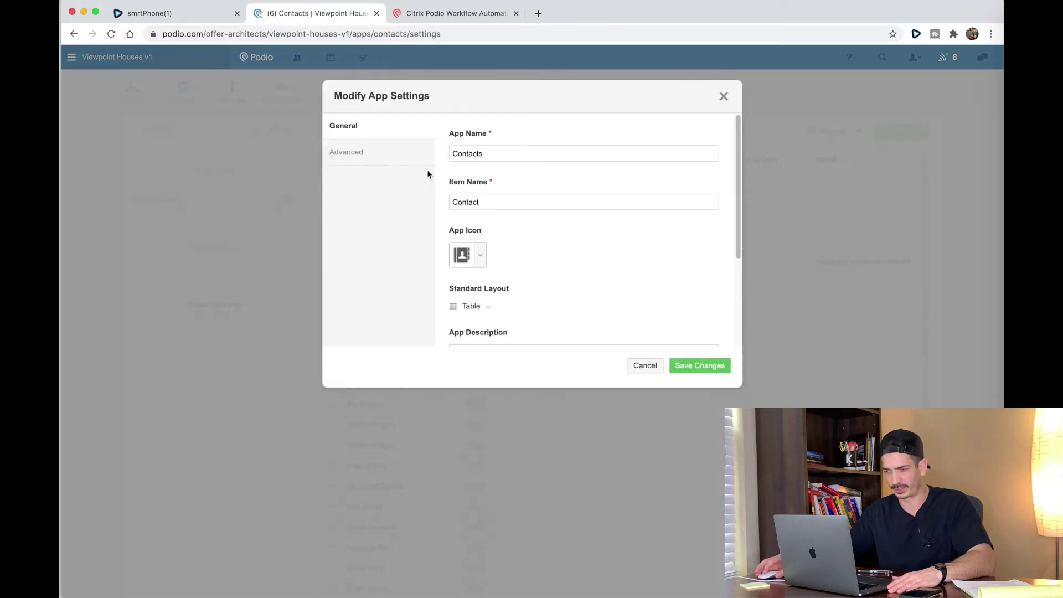
pyautogui.scroll(-3, 492, 200)
pyautogui.scroll(3, 491, 202)
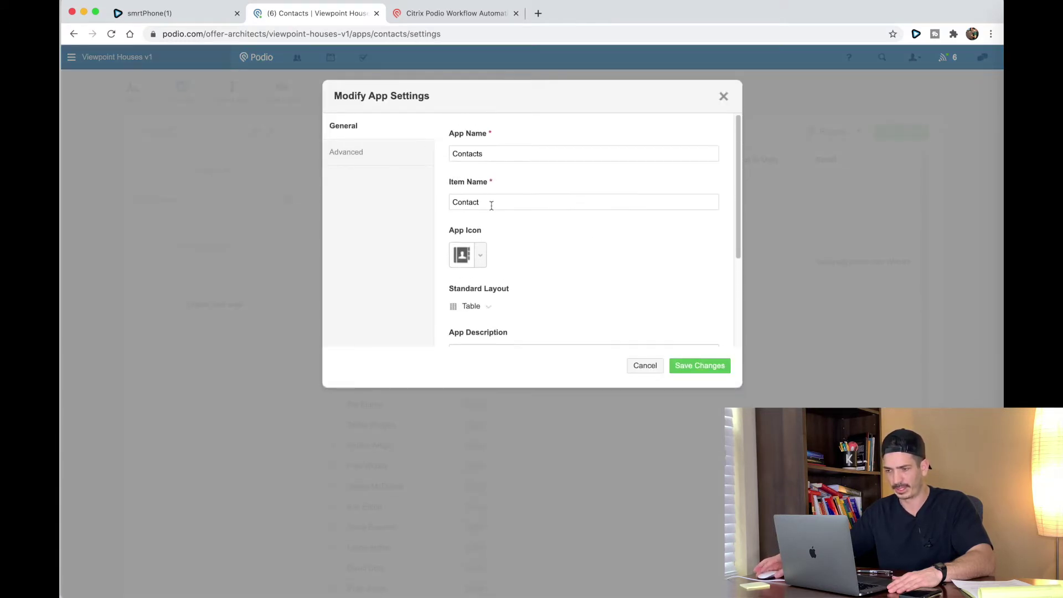
pyautogui.click(342, 152)
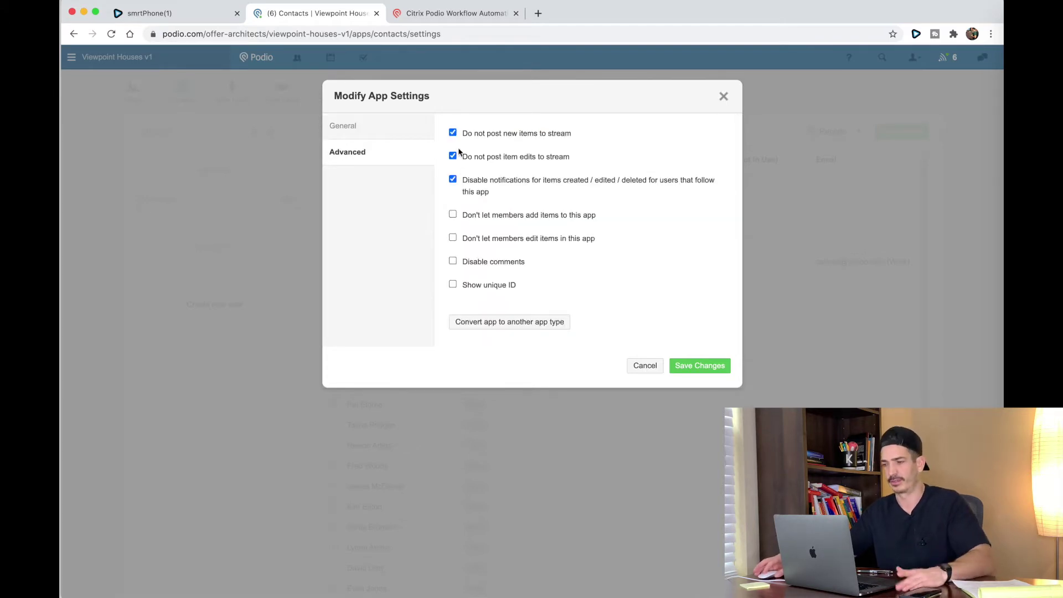
pyautogui.click(645, 367)
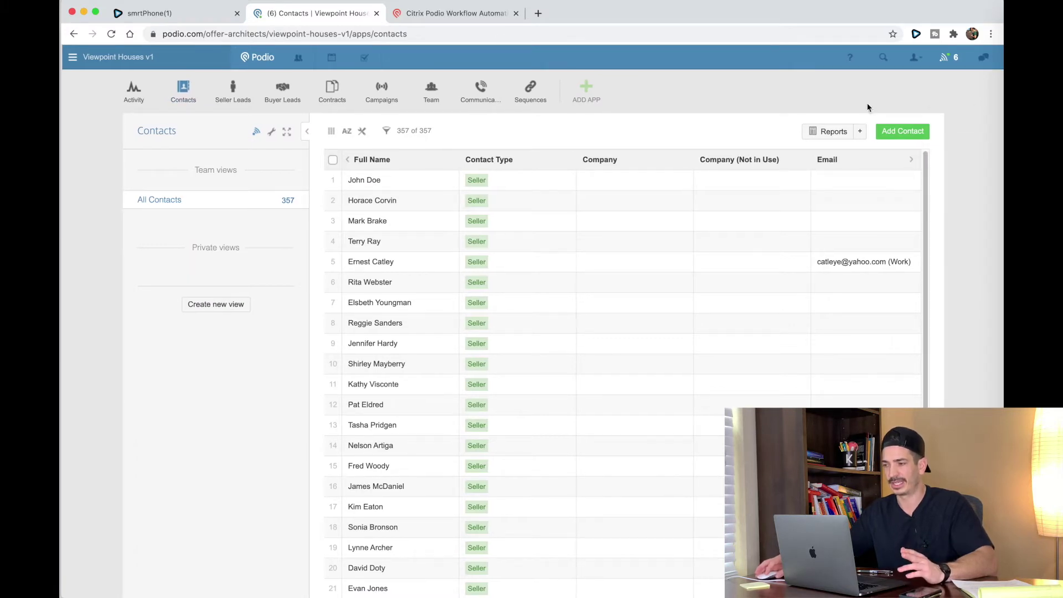
pyautogui.click(921, 133)
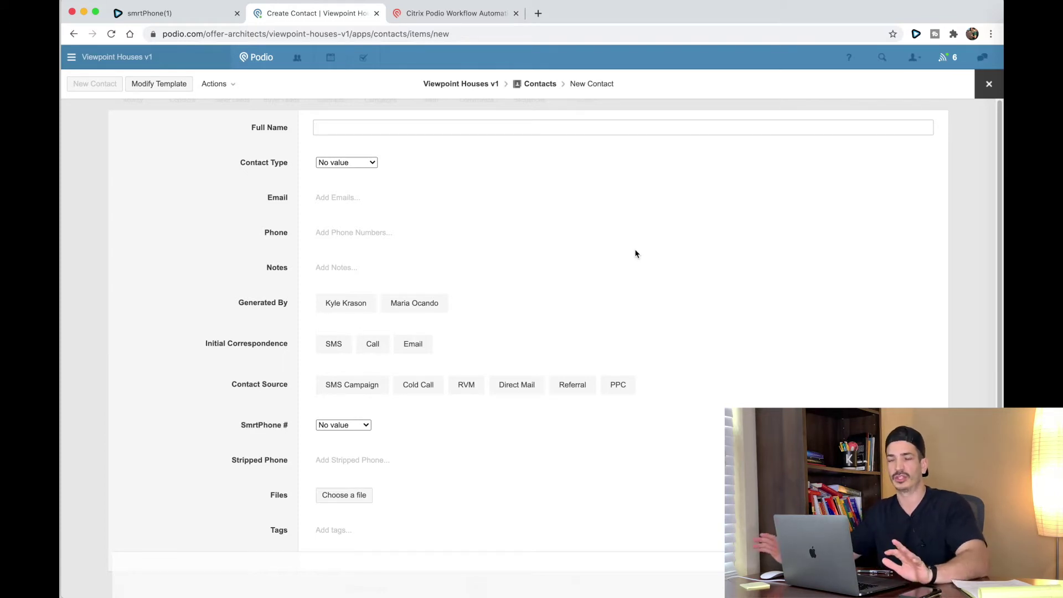
pyautogui.click(161, 91)
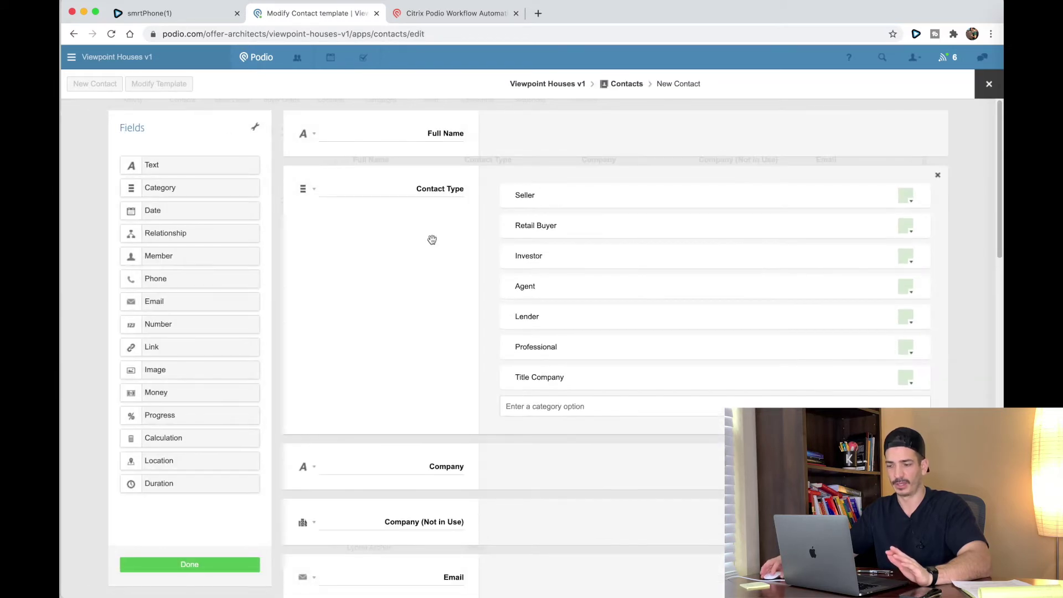
pyautogui.scroll(-10, 432, 239)
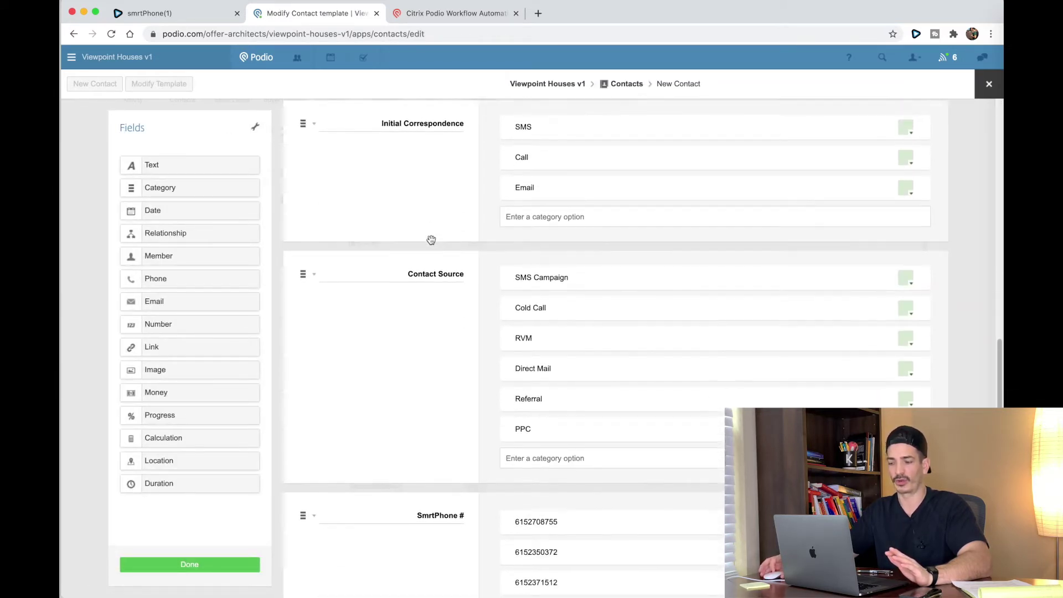
pyautogui.scroll(15, 432, 240)
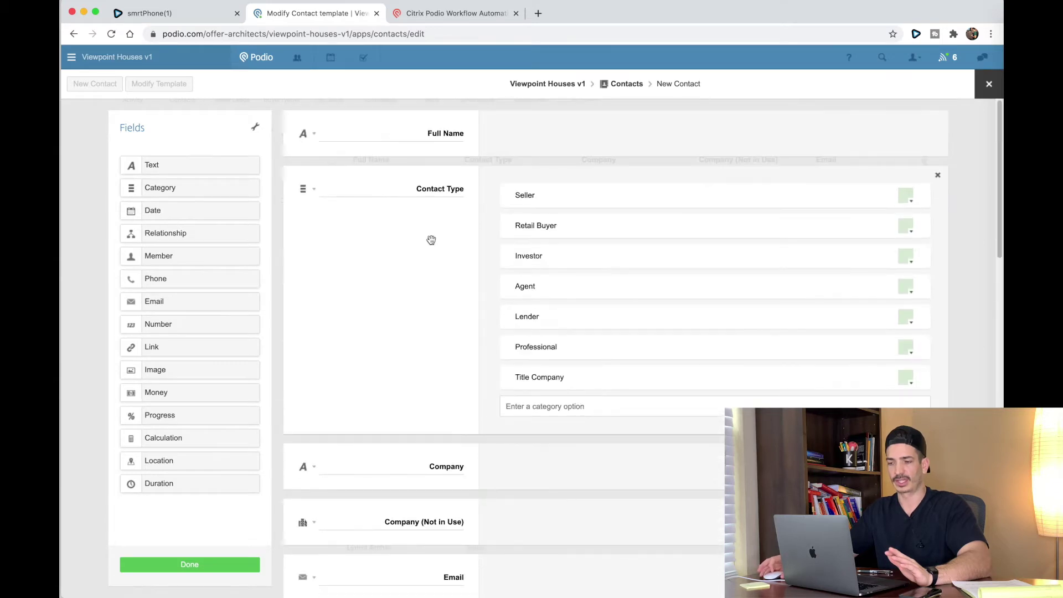
pyautogui.click(275, 103)
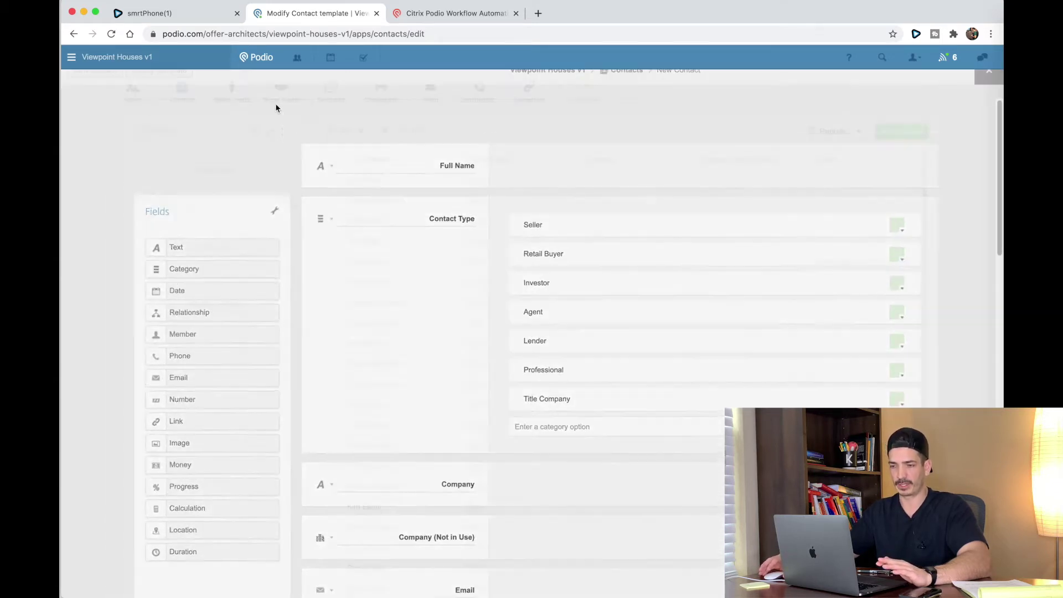
# Open the John Doe contact record and switch to editing its Contacts template.
pyautogui.click(379, 180)
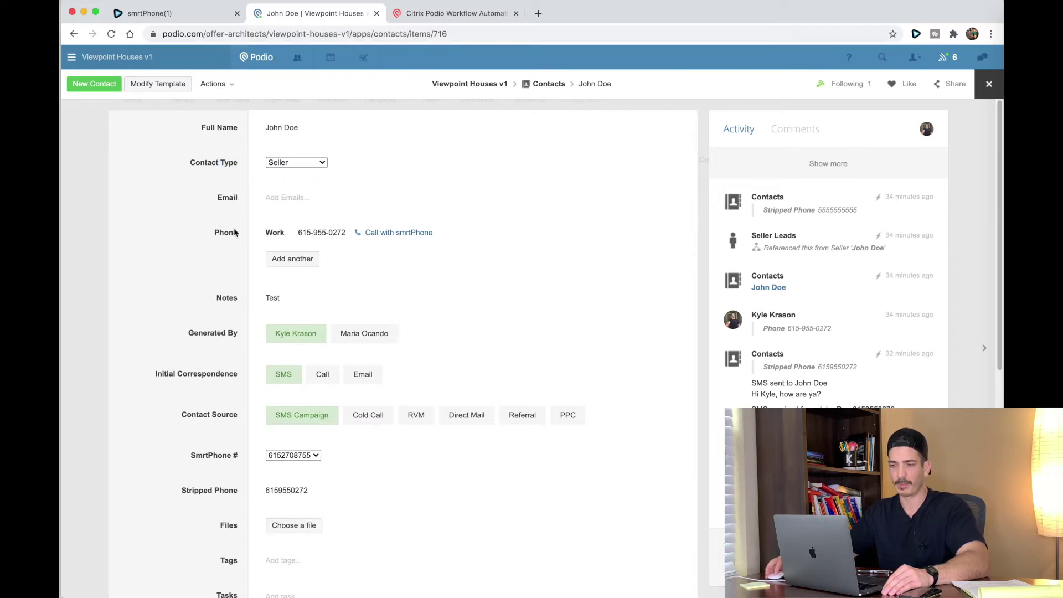
pyautogui.scroll(-5, 238, 307)
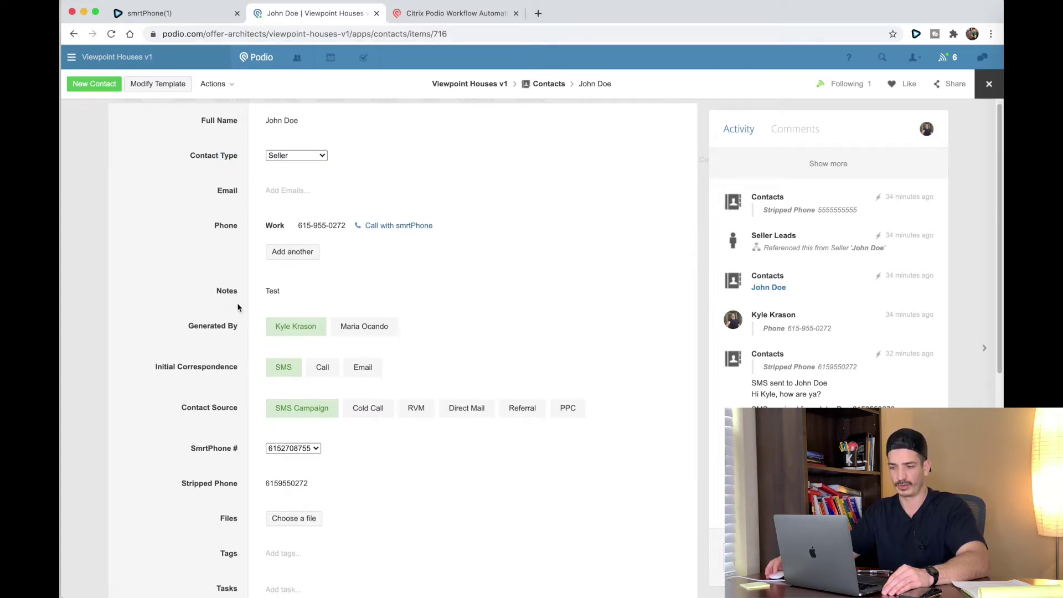
pyautogui.scroll(5, 321, 360)
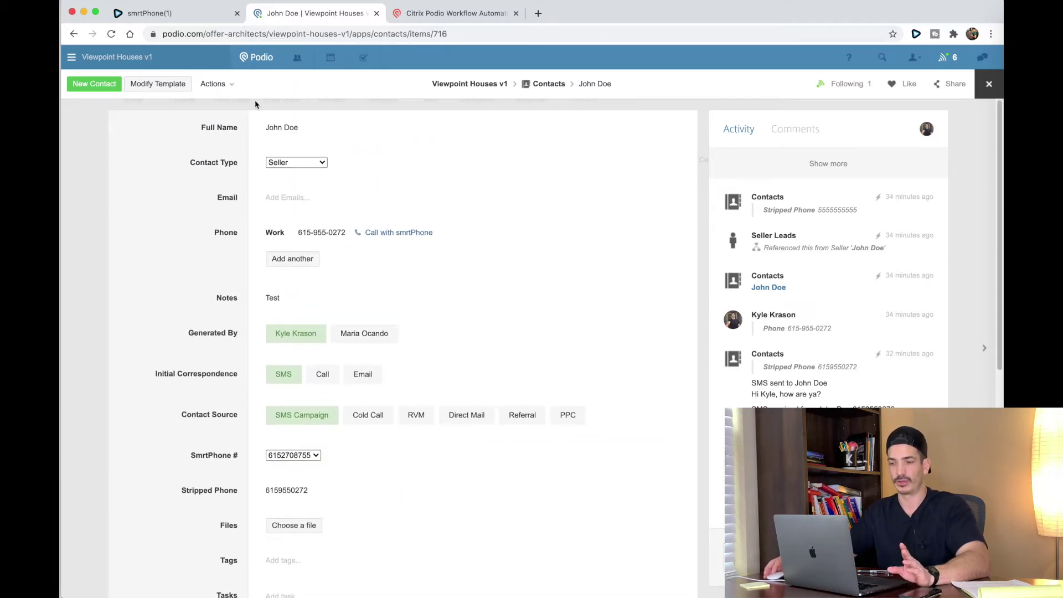
pyautogui.click(158, 84)
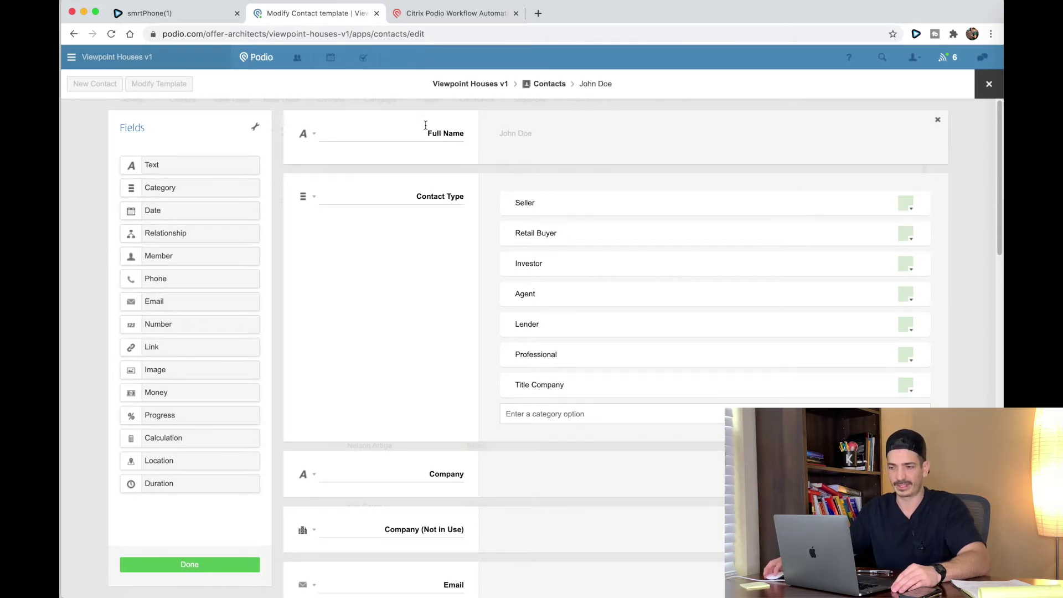
pyautogui.moveTo(424, 130); pyautogui.dragTo(466, 134)
pyautogui.click(470, 138)
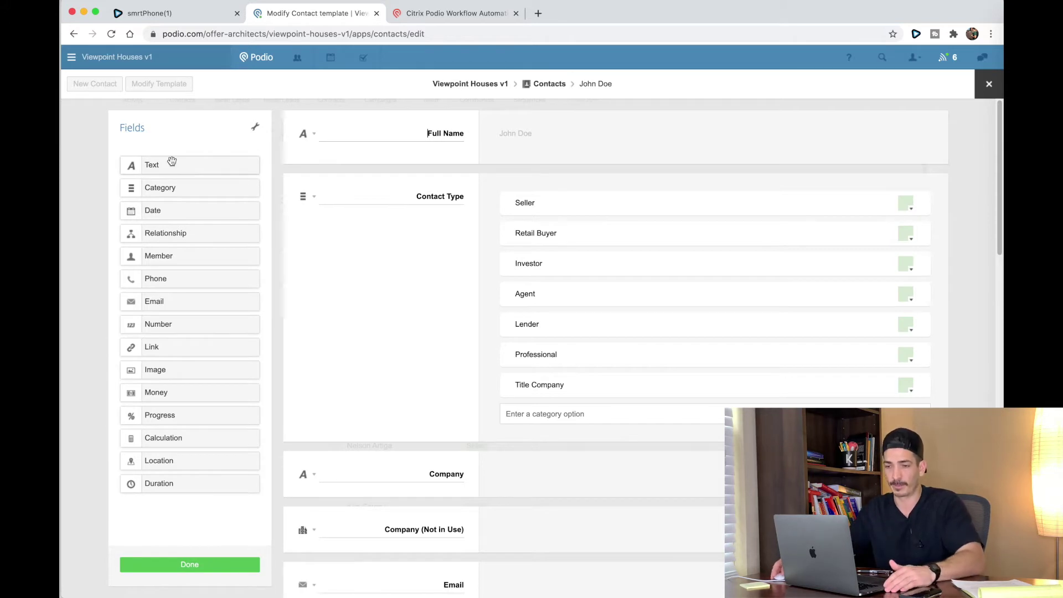
pyautogui.moveTo(167, 164); pyautogui.dragTo(395, 132)
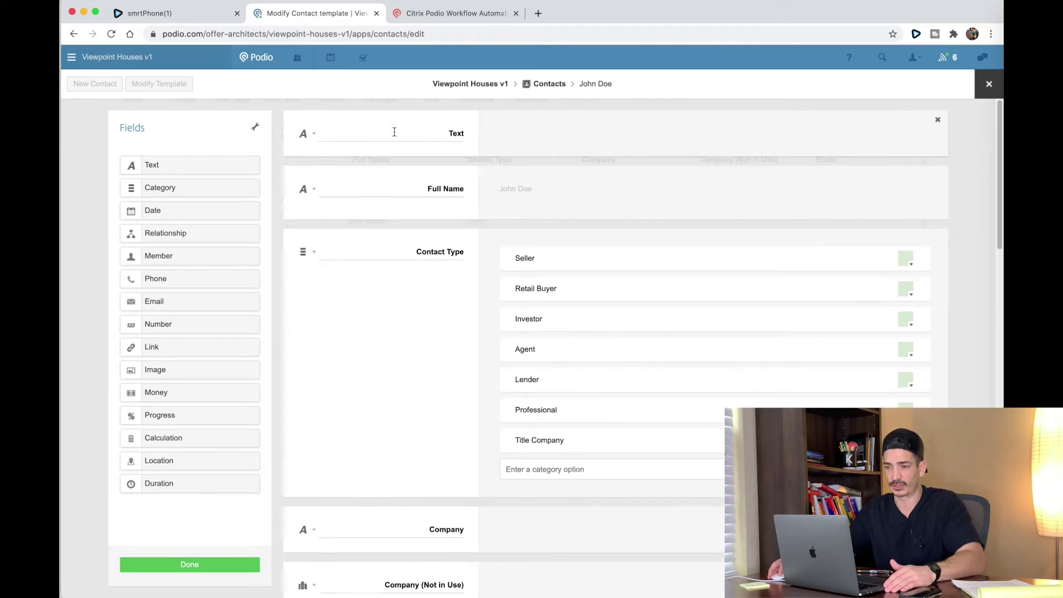
pyautogui.click(426, 132)
pyautogui.write('Full')
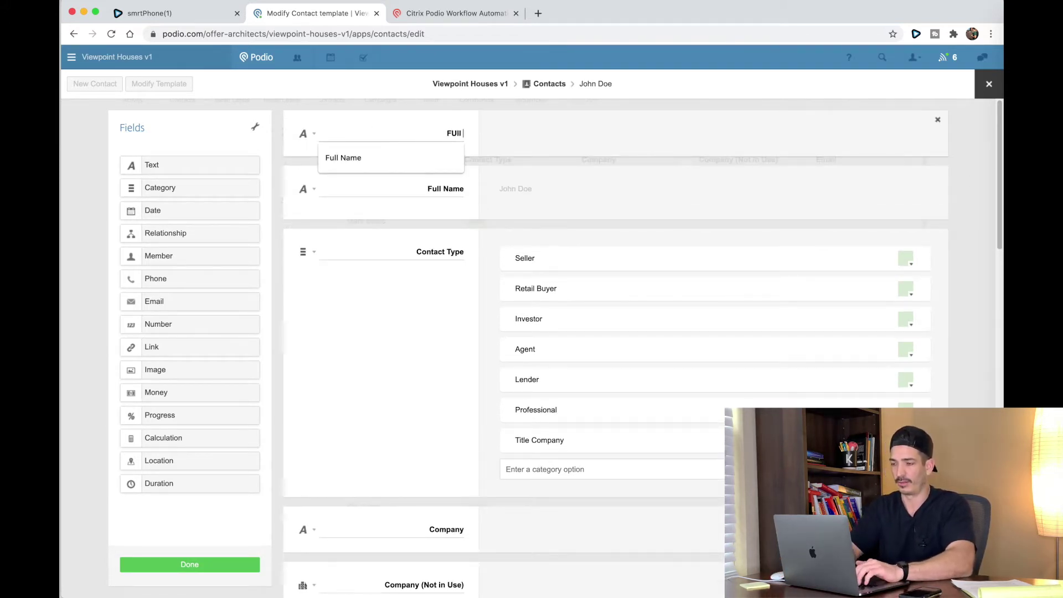
pyautogui.write(' Name')
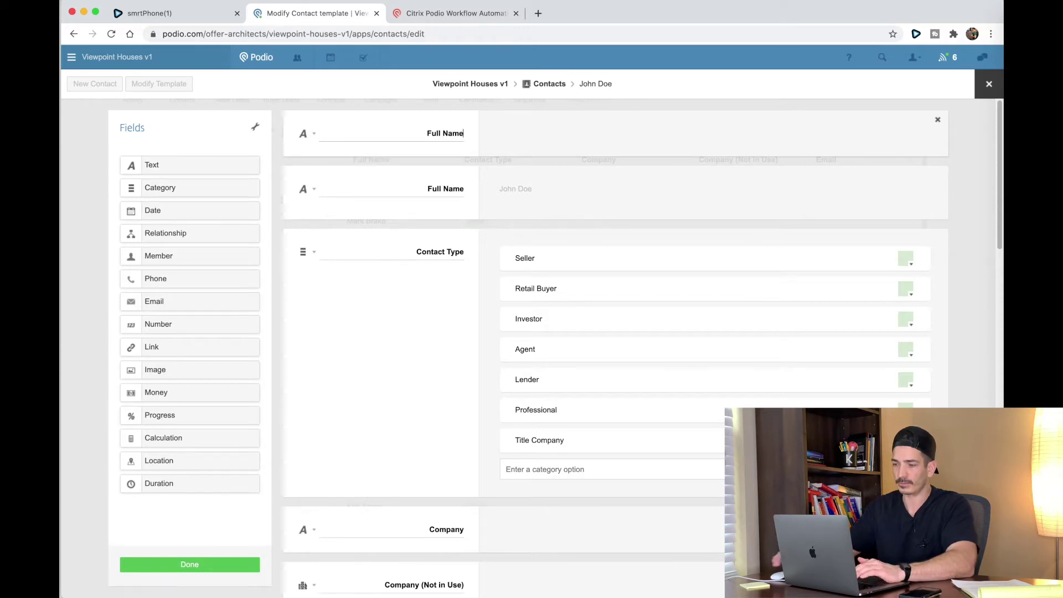
pyautogui.click(937, 119)
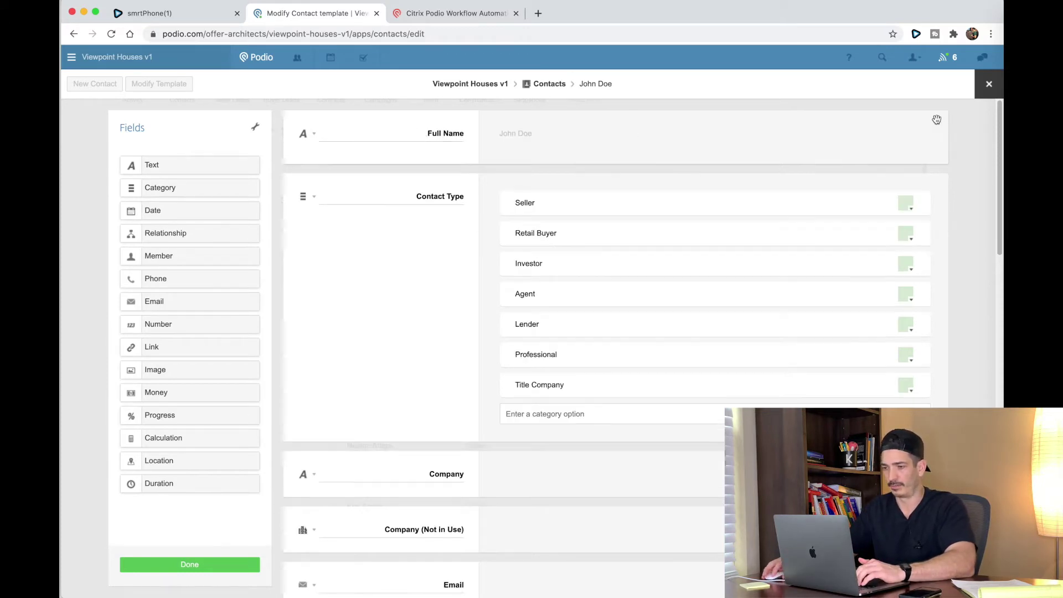
pyautogui.click(315, 134)
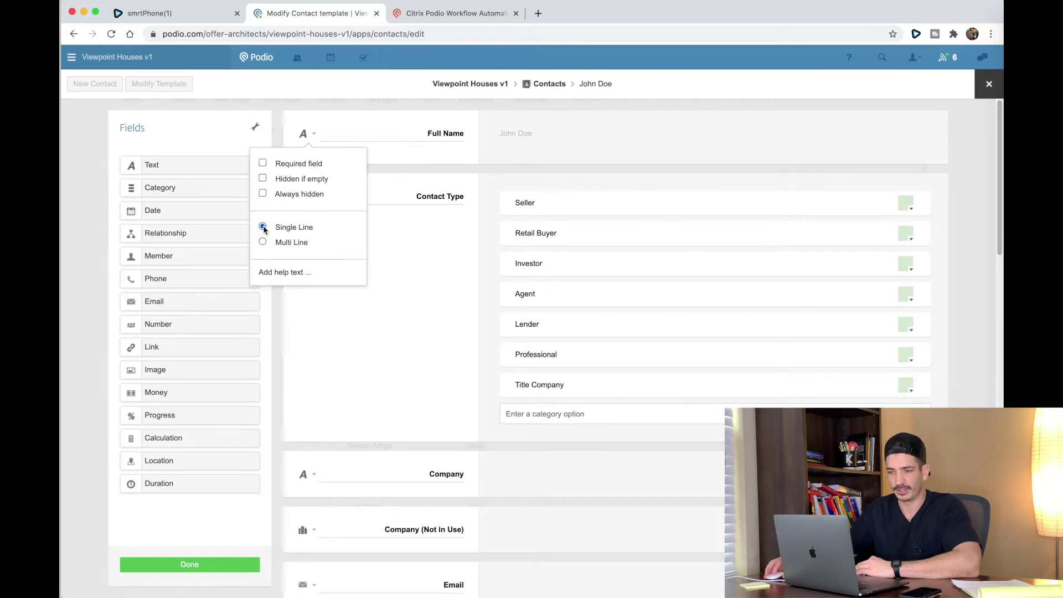
pyautogui.click(369, 124)
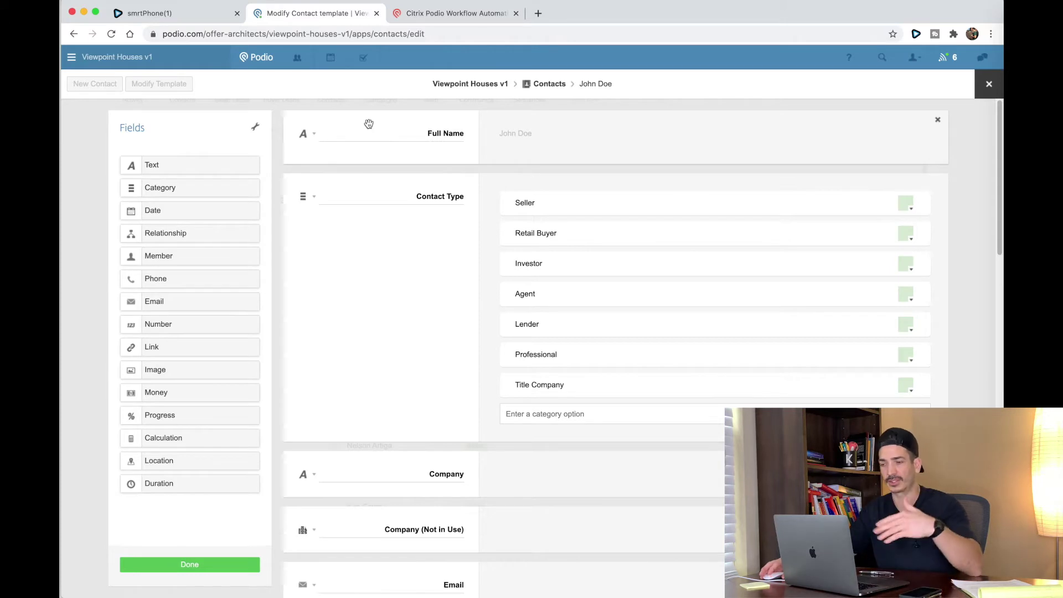
pyautogui.scroll(-1, 367, 172)
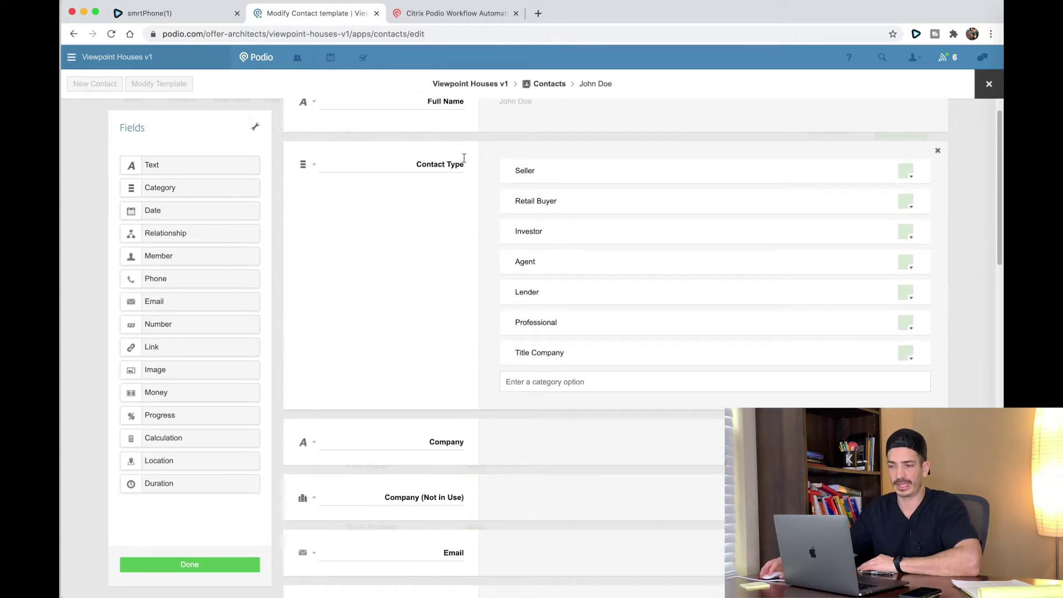
# Inspect the Contact Type field's settings, leaving its seven options unchanged.
pyautogui.click(313, 166)
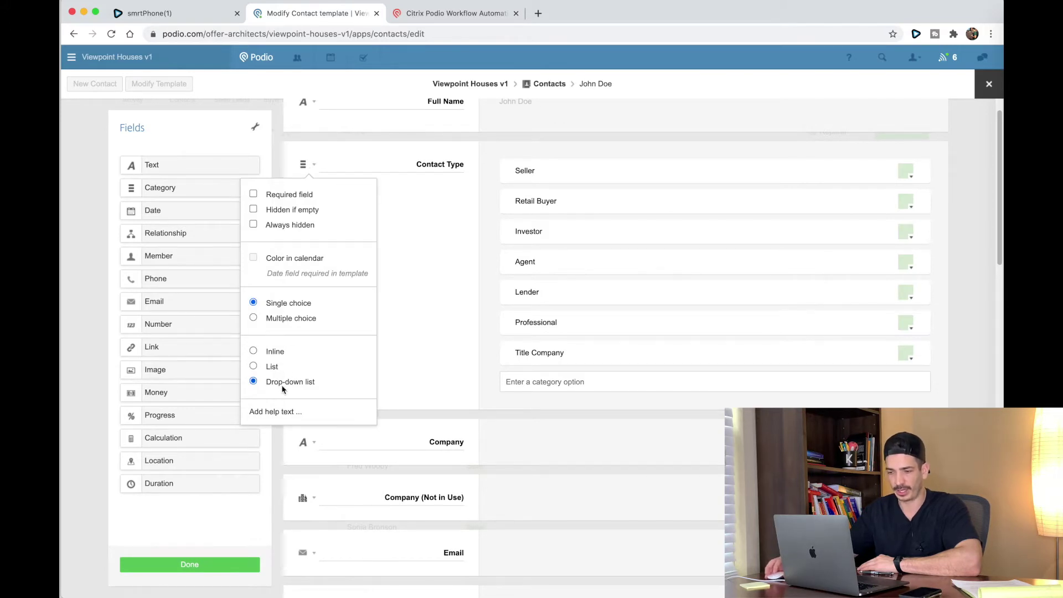
pyautogui.click(314, 166)
pyautogui.click(315, 167)
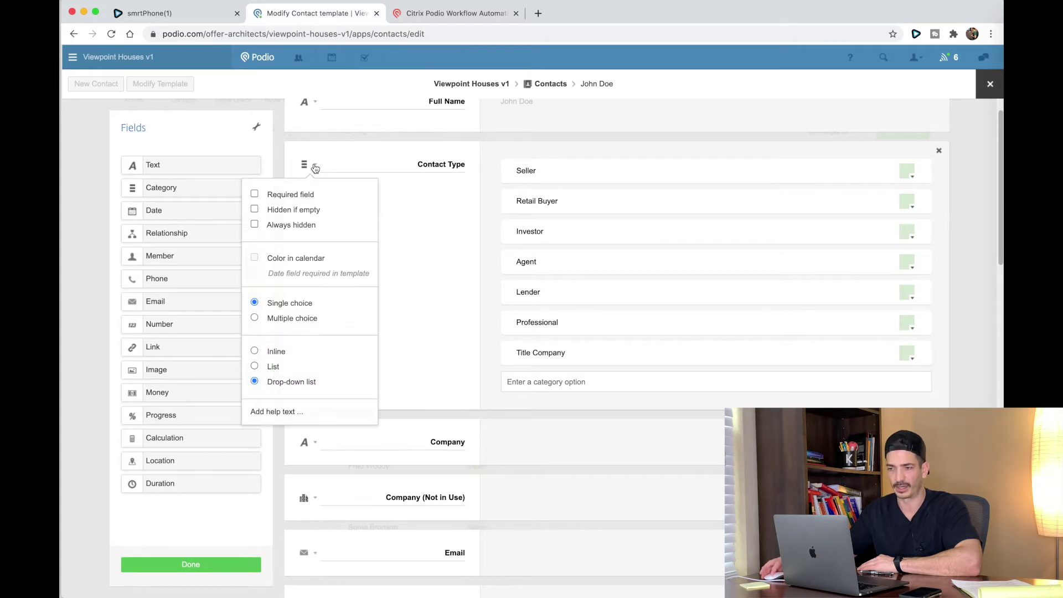
pyautogui.click(314, 167)
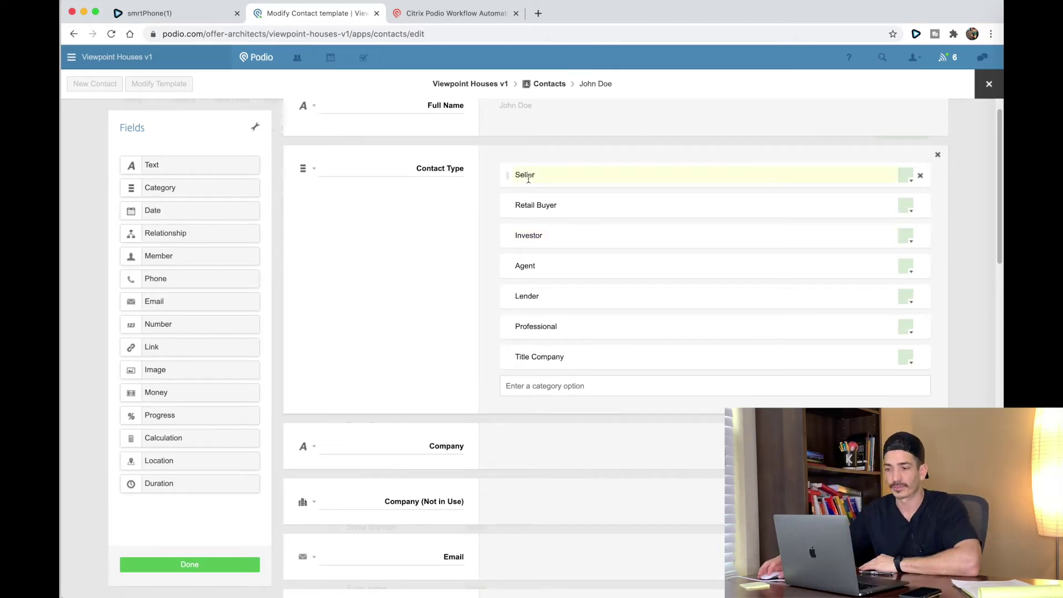
# Add a 'TEST' Contact Type option, delete it, and view Company's always-hidden setting.
pyautogui.click(535, 388)
pyautogui.write('TEST')
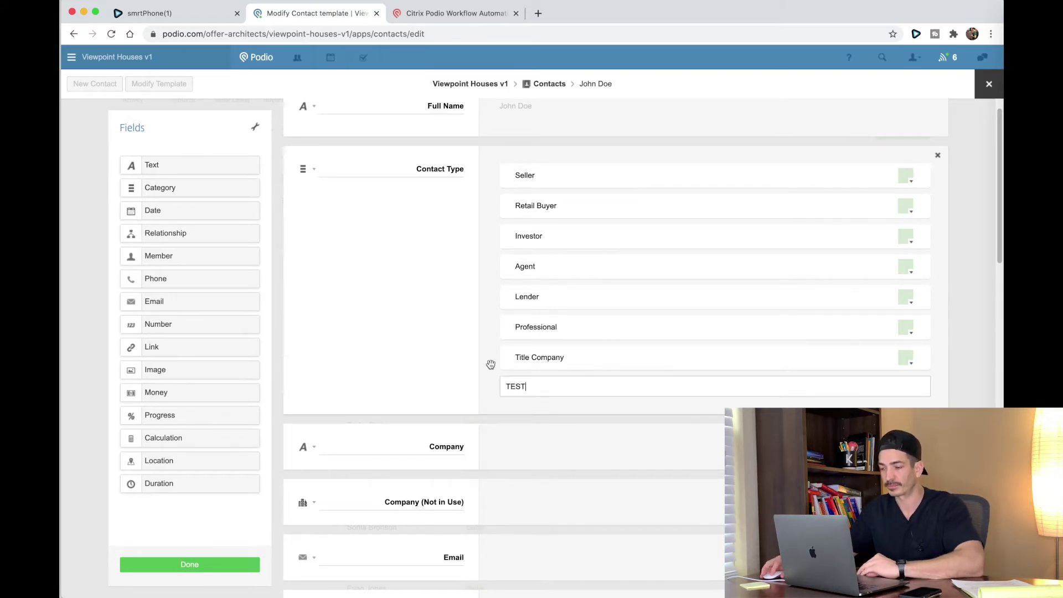
pyautogui.press('Return')
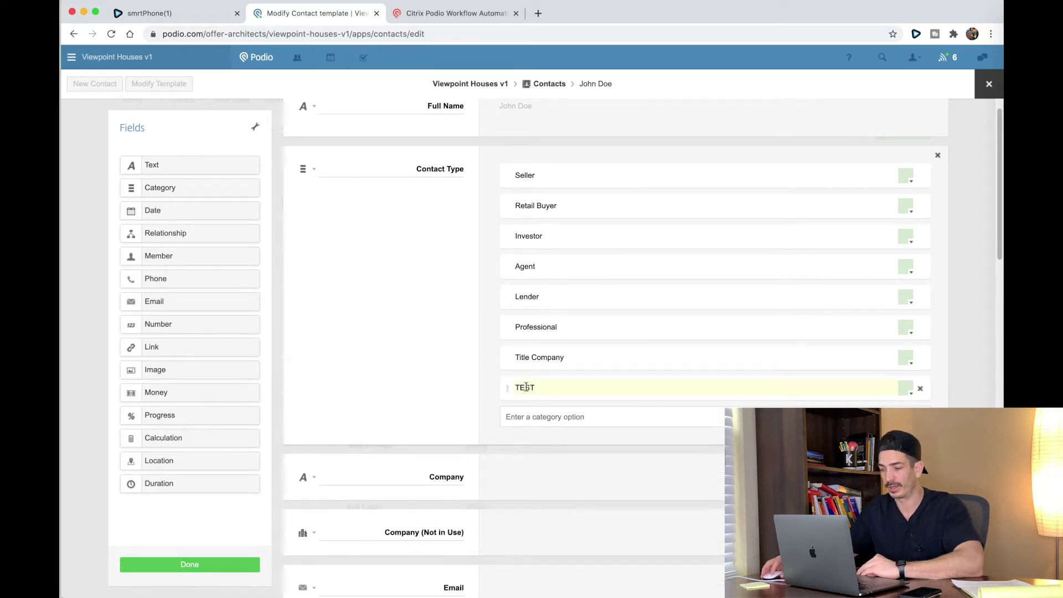
pyautogui.click(920, 388)
pyautogui.scroll(-5, 401, 232)
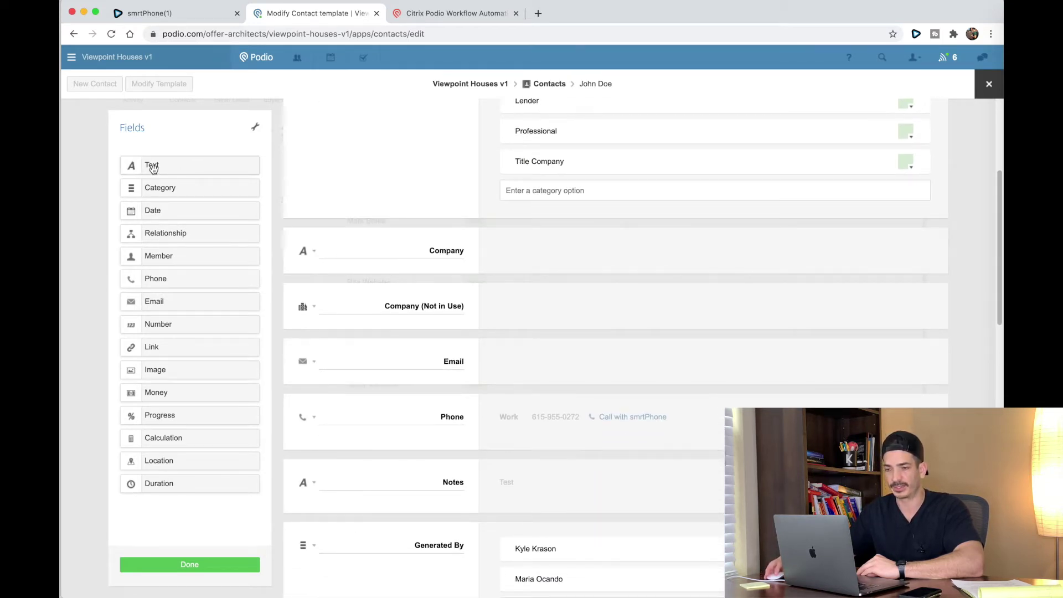
pyautogui.click(317, 256)
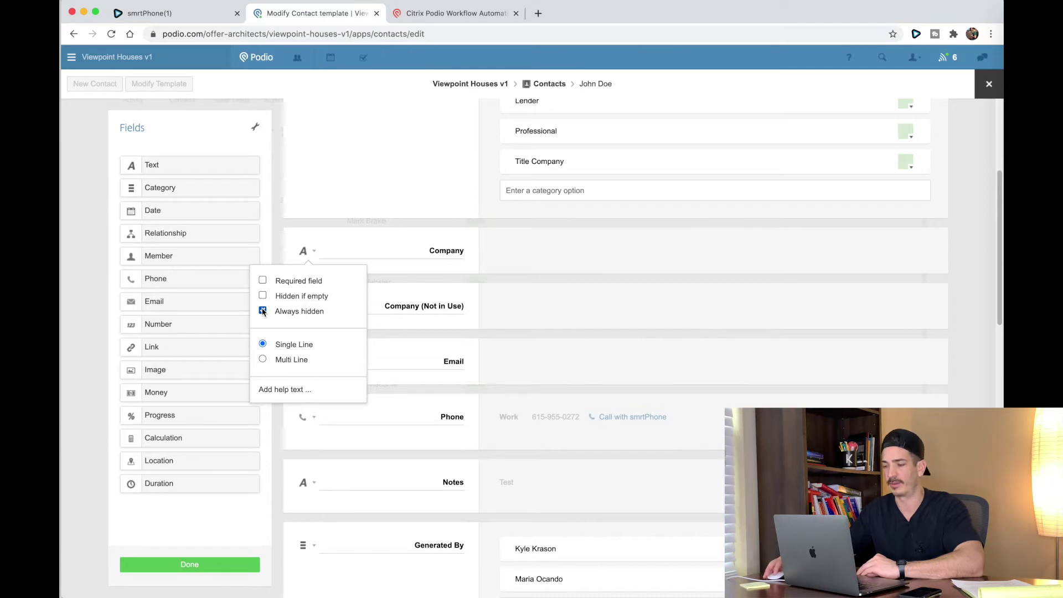
# Inspect the Company and Company (Not in Use) fields, then show the Email field's options.
pyautogui.moveTo(399, 246); pyautogui.dragTo(486, 254)
pyautogui.click(419, 242)
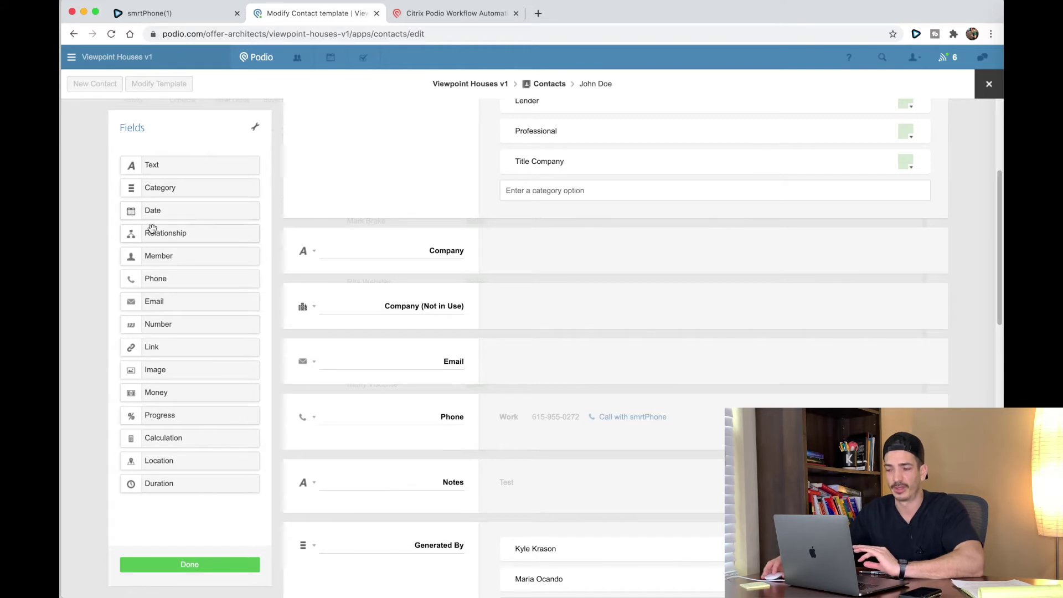
pyautogui.click(314, 308)
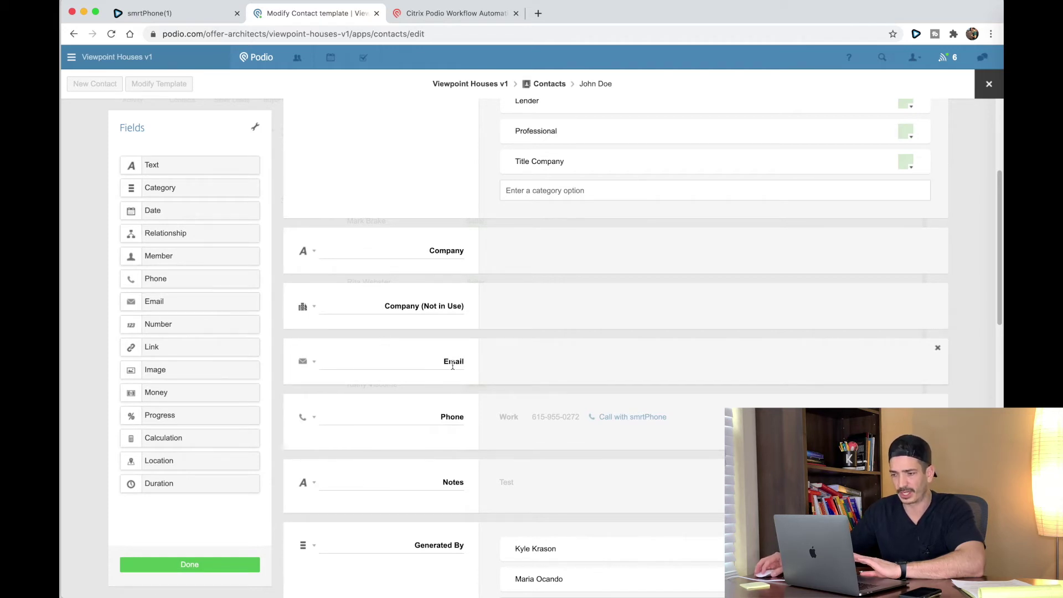
pyautogui.click(315, 363)
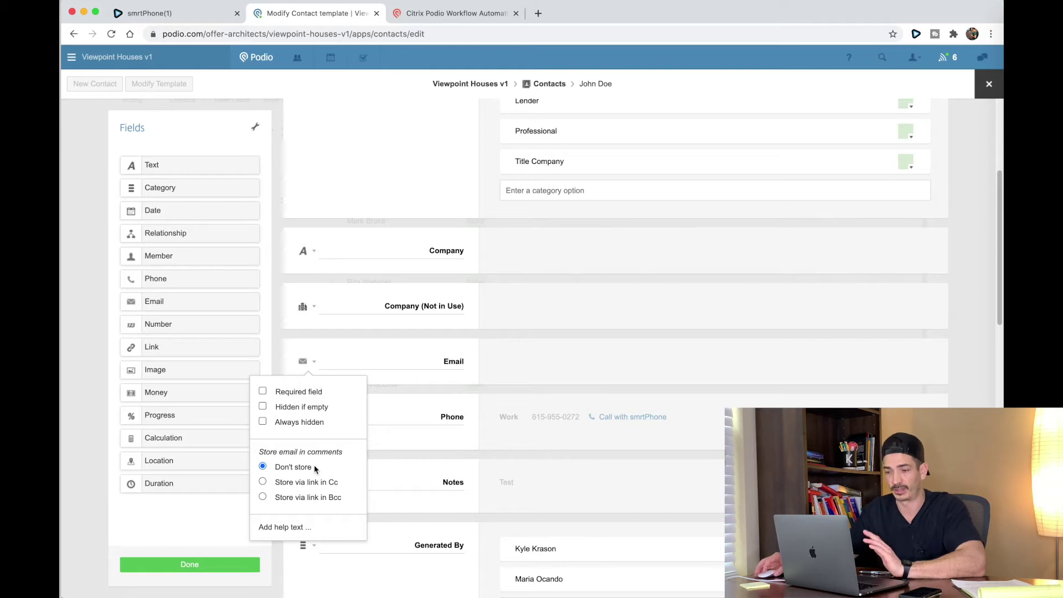
# Close the Email options and review the Phone field's settings and label unchanged.
pyautogui.click(380, 355)
pyautogui.scroll(-3, 379, 353)
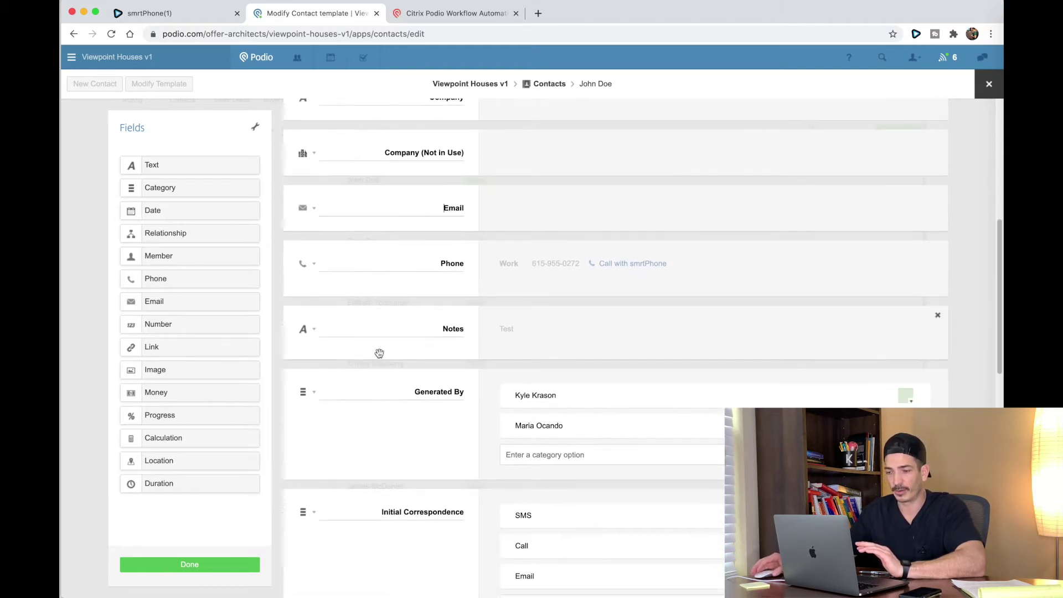
pyautogui.scroll(-1, 379, 354)
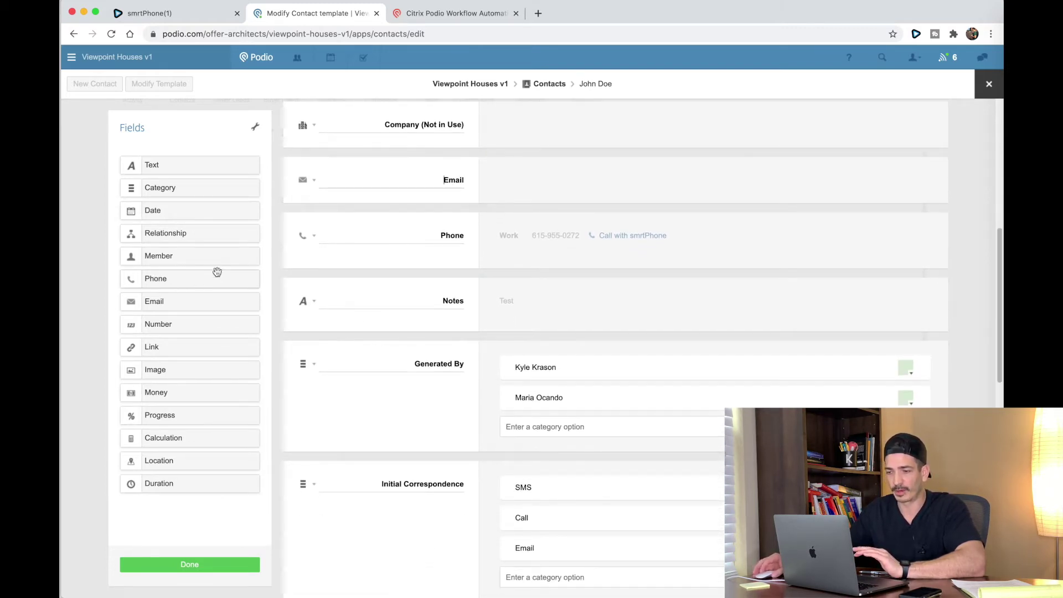
pyautogui.click(313, 236)
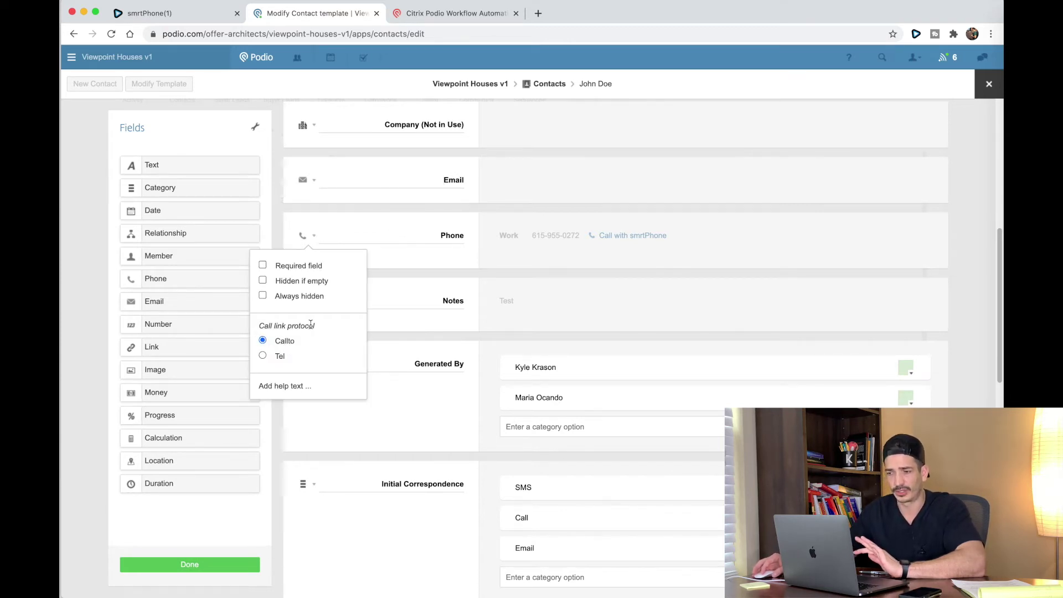
pyautogui.click(435, 235)
pyautogui.moveTo(435, 236); pyautogui.dragTo(466, 236)
pyautogui.click(441, 236)
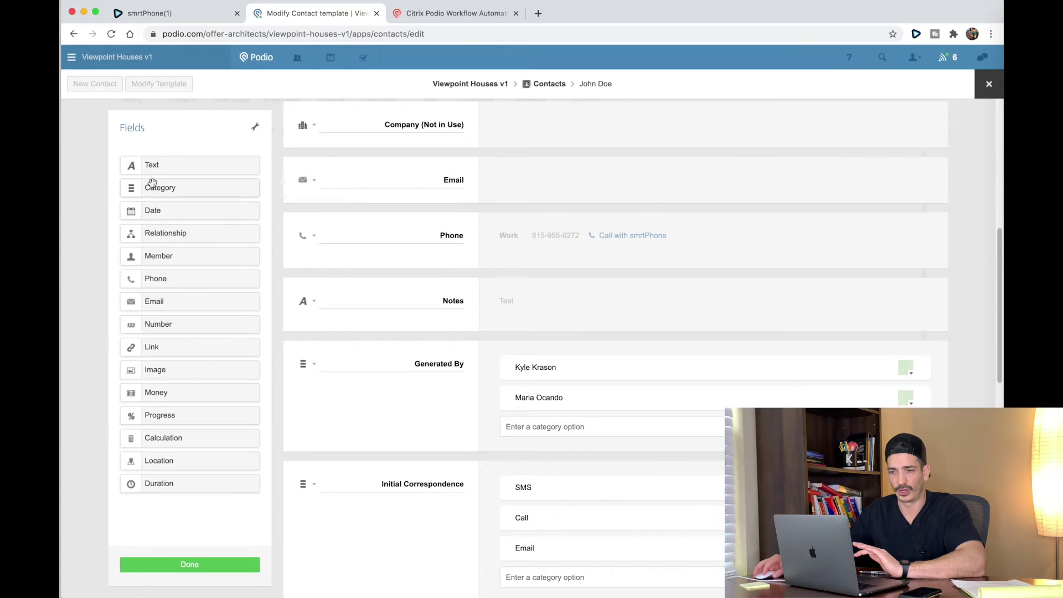
# Review the Notes and Generated By settings unchanged, reaching the Initial Correspondence field.
pyautogui.click(314, 304)
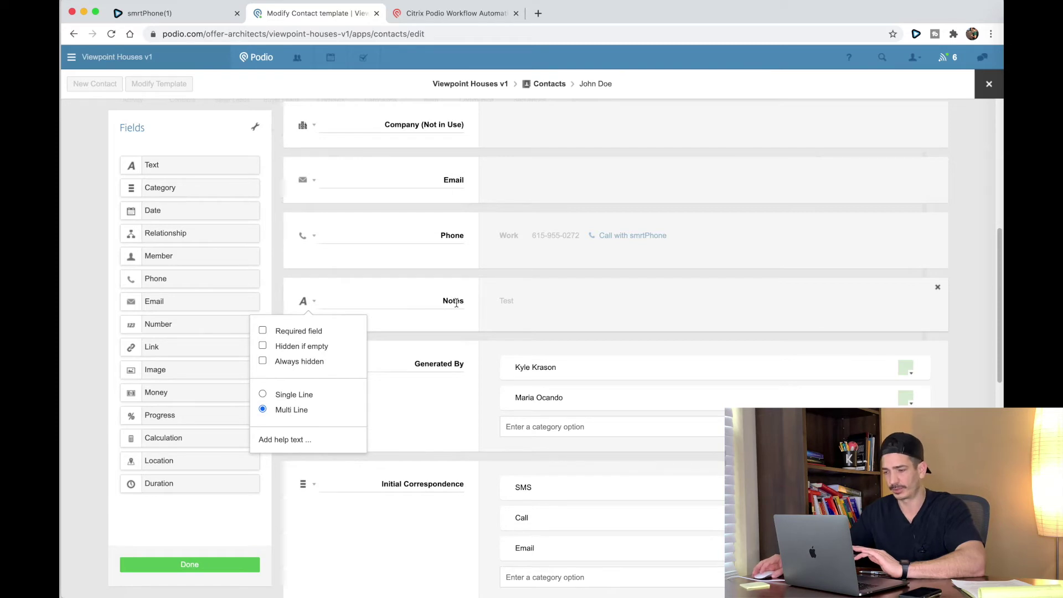
pyautogui.click(431, 297)
pyautogui.scroll(-3, 430, 297)
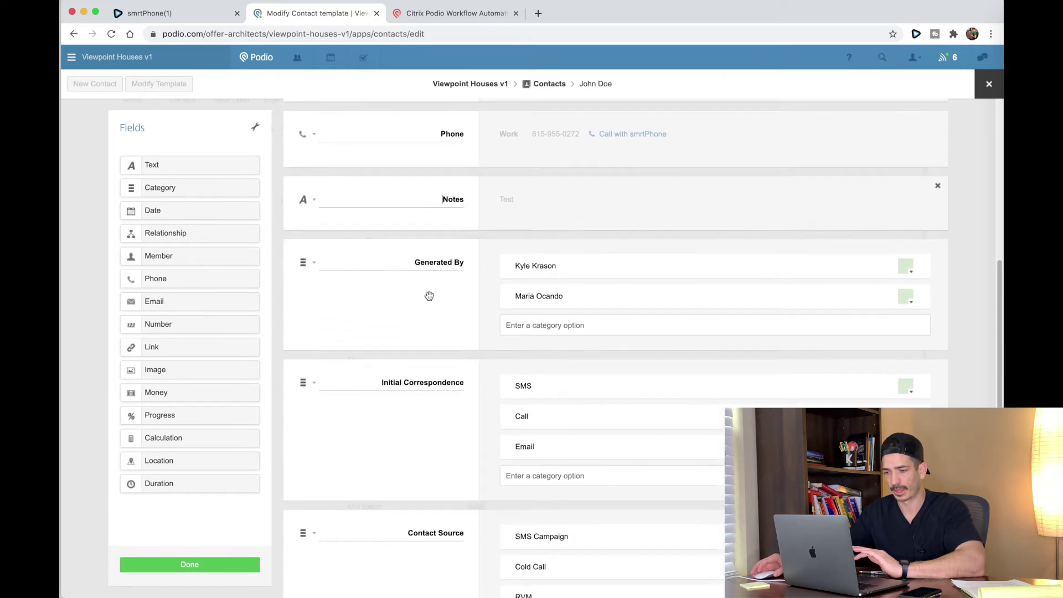
pyautogui.scroll(-1, 429, 296)
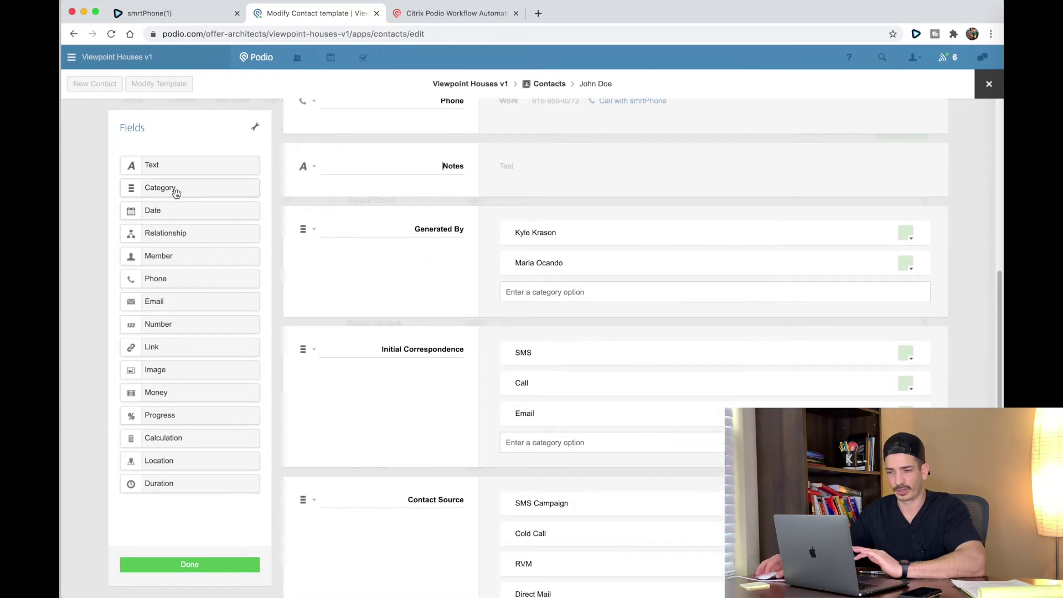
pyautogui.click(315, 231)
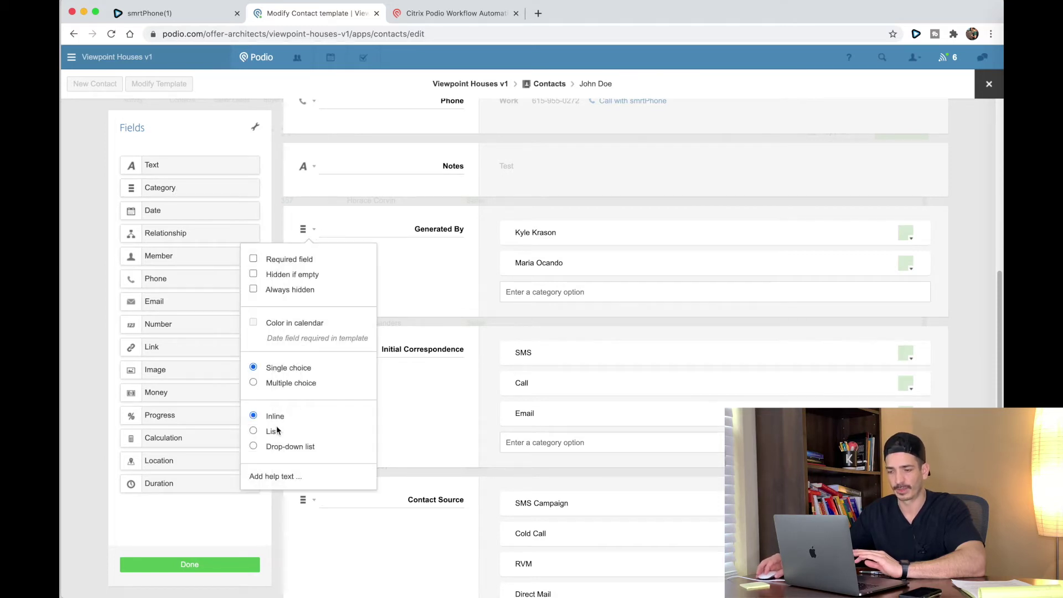
pyautogui.click(459, 283)
pyautogui.scroll(-1, 416, 226)
pyautogui.moveTo(416, 226); pyautogui.dragTo(482, 230)
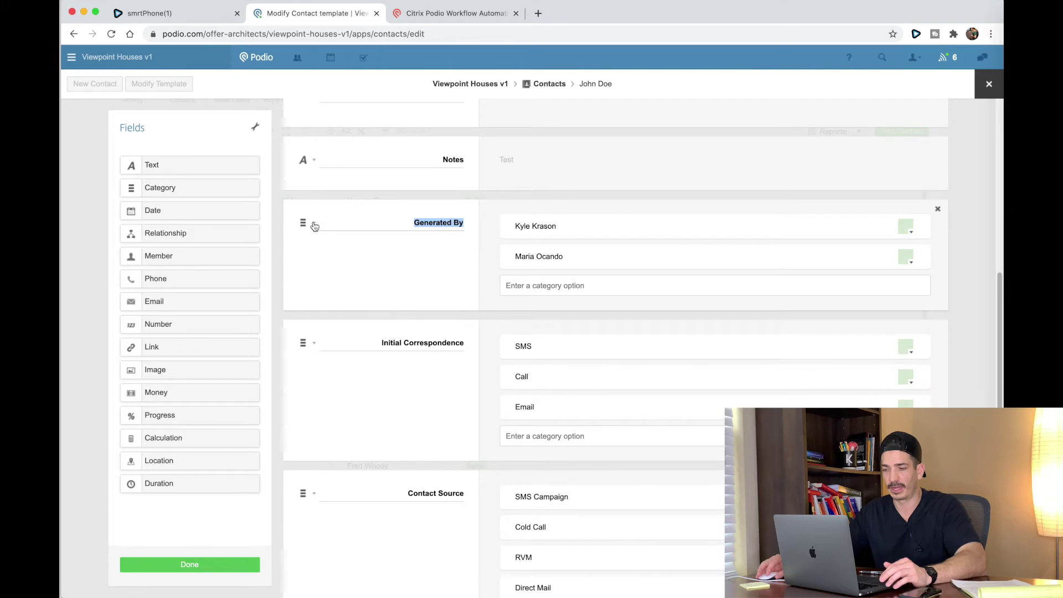
pyautogui.click(408, 261)
pyautogui.scroll(-5, 401, 266)
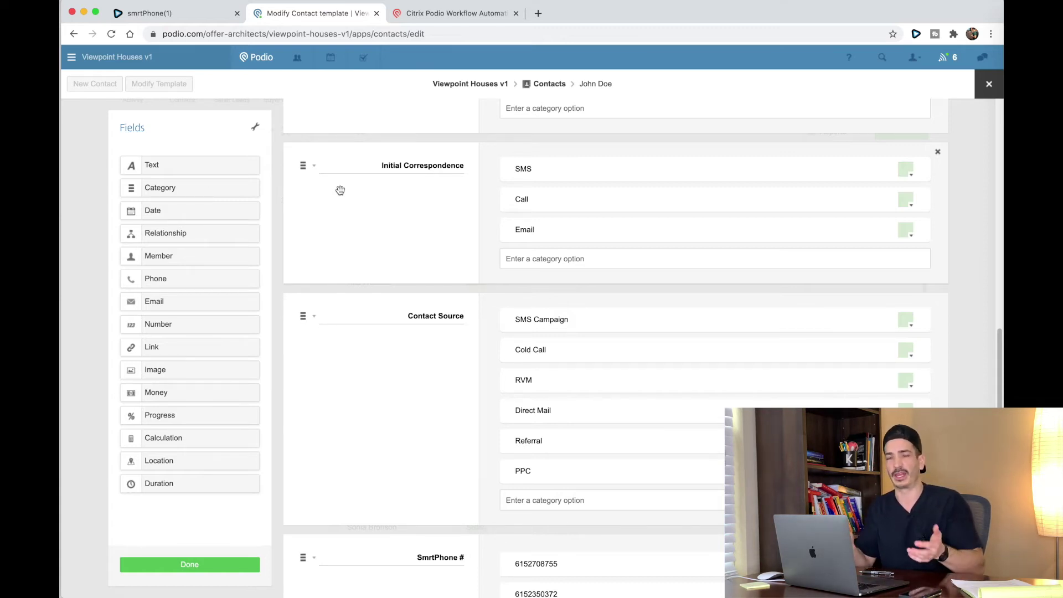
# Review Initial Correspondence's settings, keeping it a single-choice inline field.
pyautogui.click(315, 167)
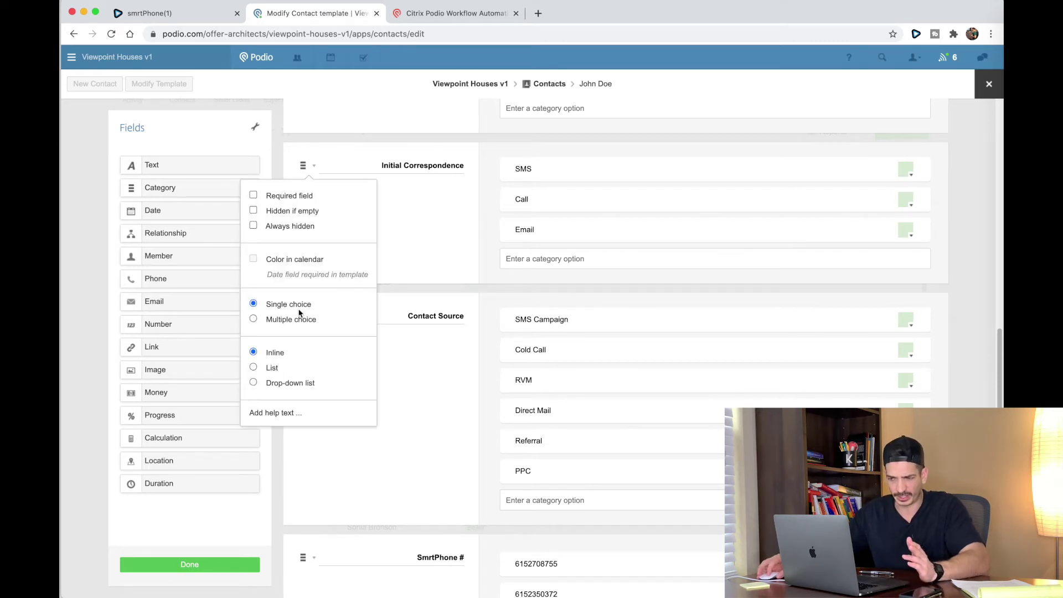
pyautogui.click(425, 251)
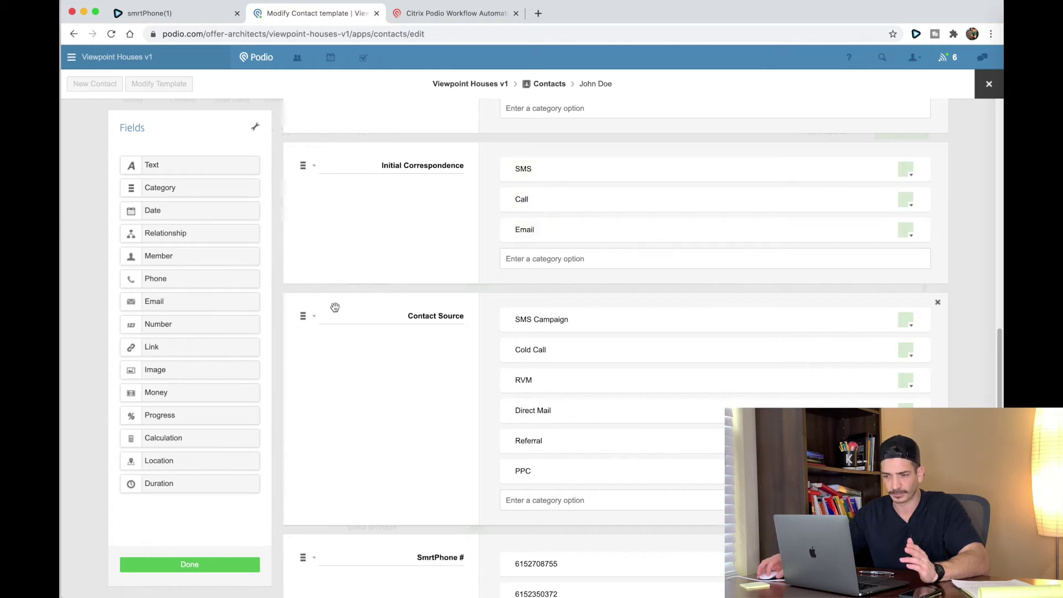
pyautogui.scroll(-3, 335, 307)
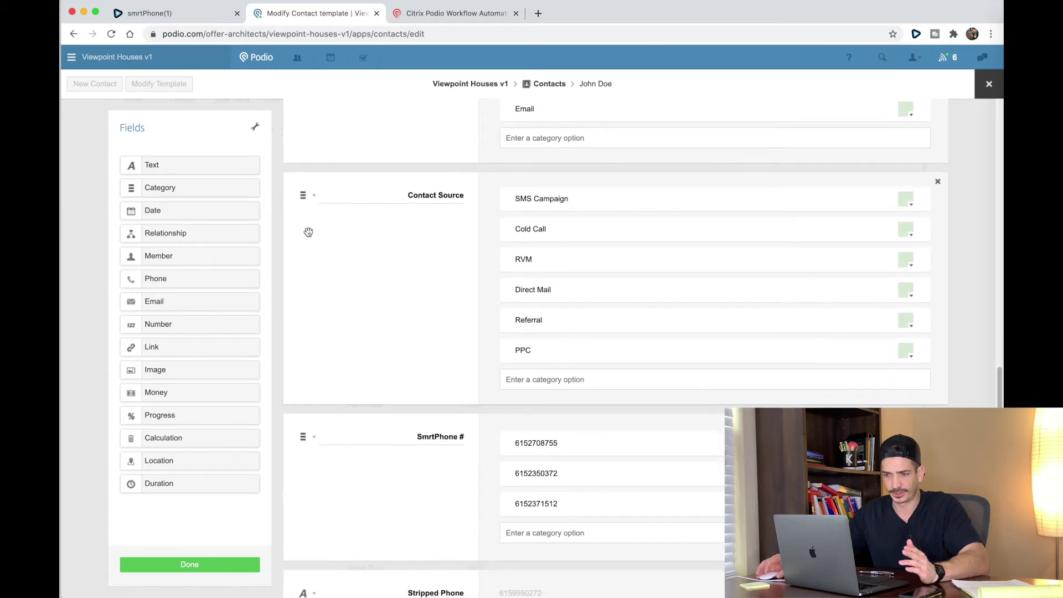
# Check Contact Source's settings, keep it single-choice inline, and reach the SmrtPhone # field.
pyautogui.click(316, 199)
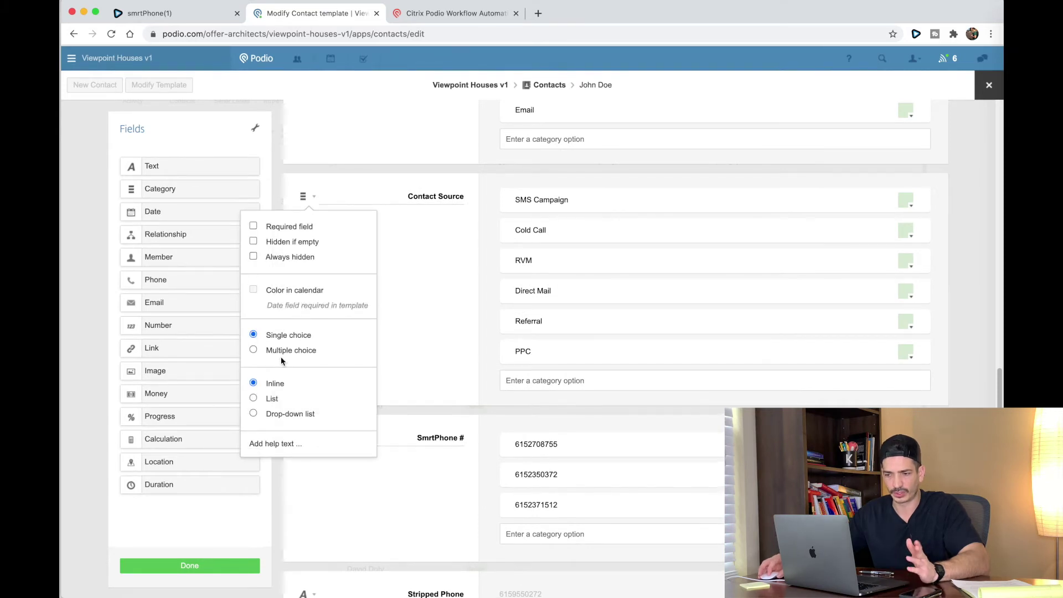
pyautogui.click(425, 222)
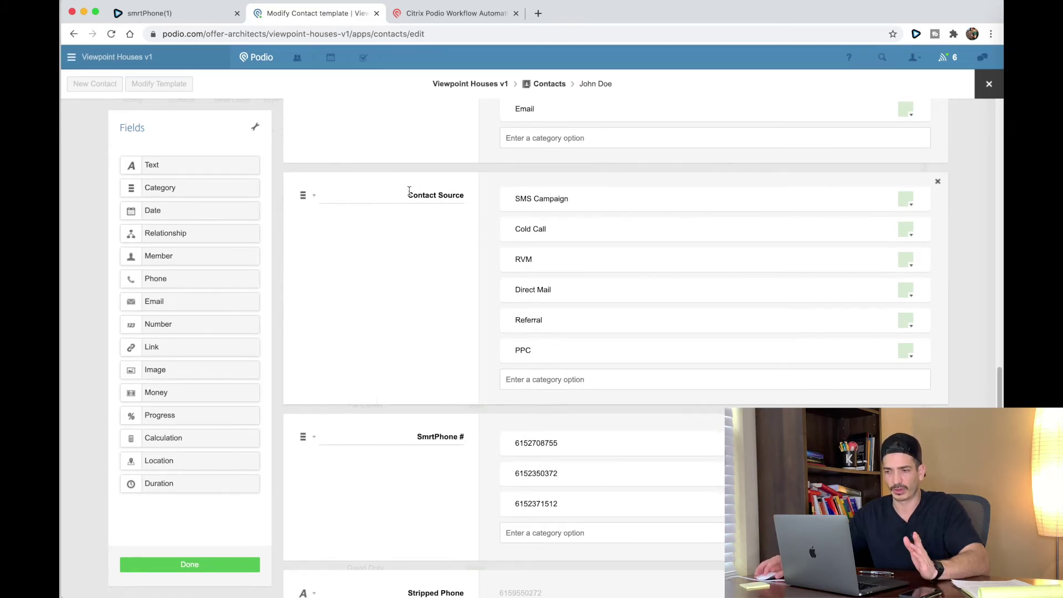
pyautogui.click(535, 351)
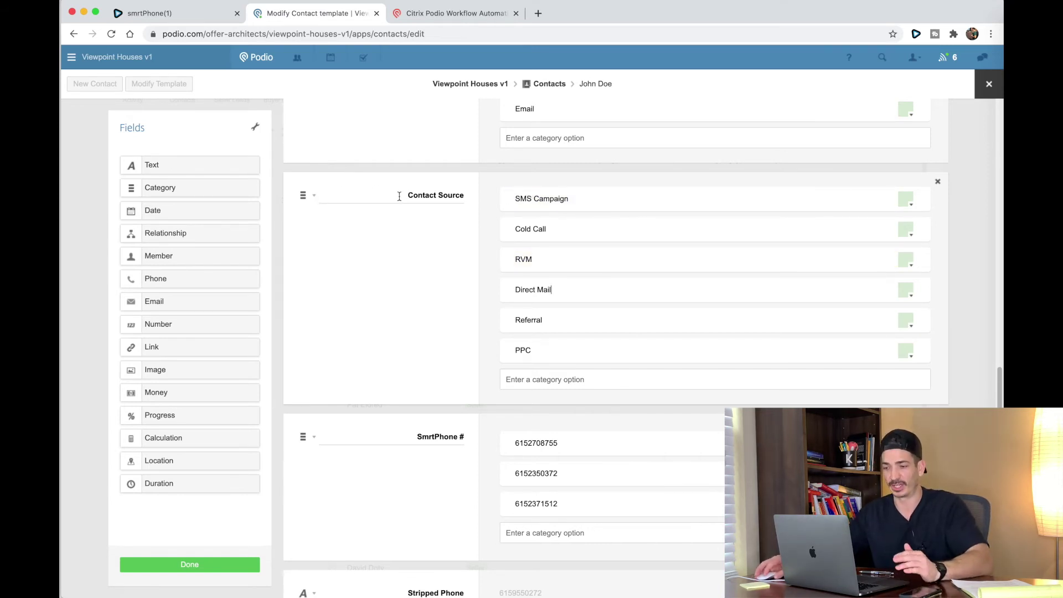
pyautogui.click(313, 197)
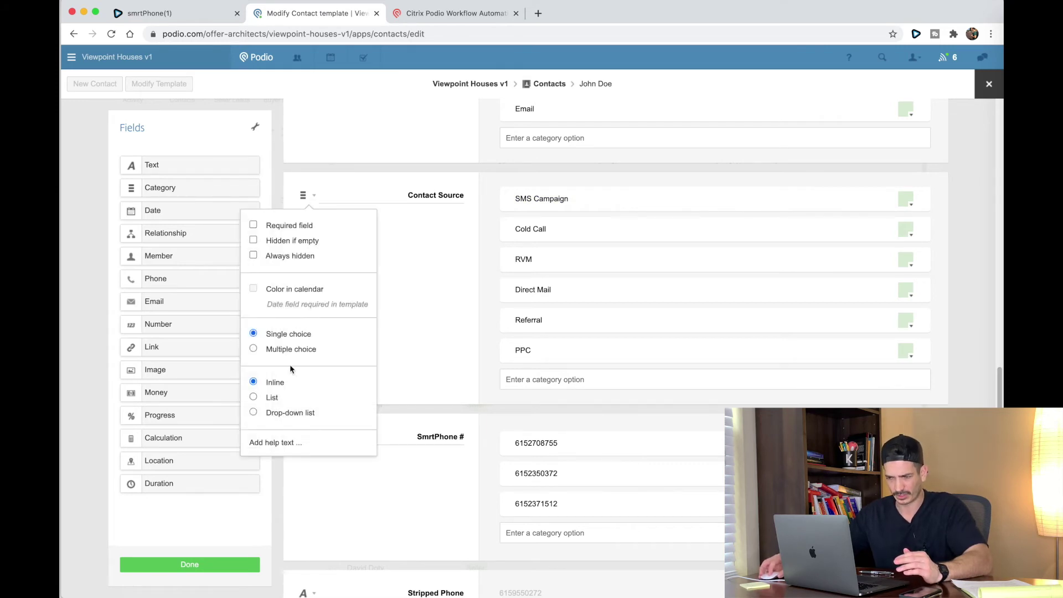
pyautogui.click(461, 287)
pyautogui.scroll(-2, 459, 289)
pyautogui.scroll(-5, 461, 289)
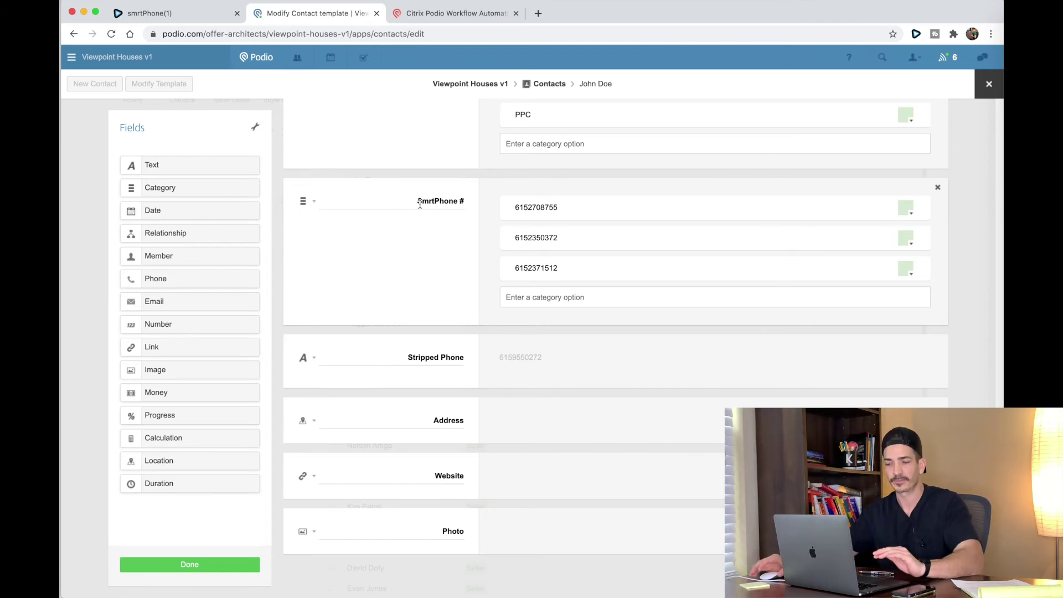
pyautogui.click(583, 214)
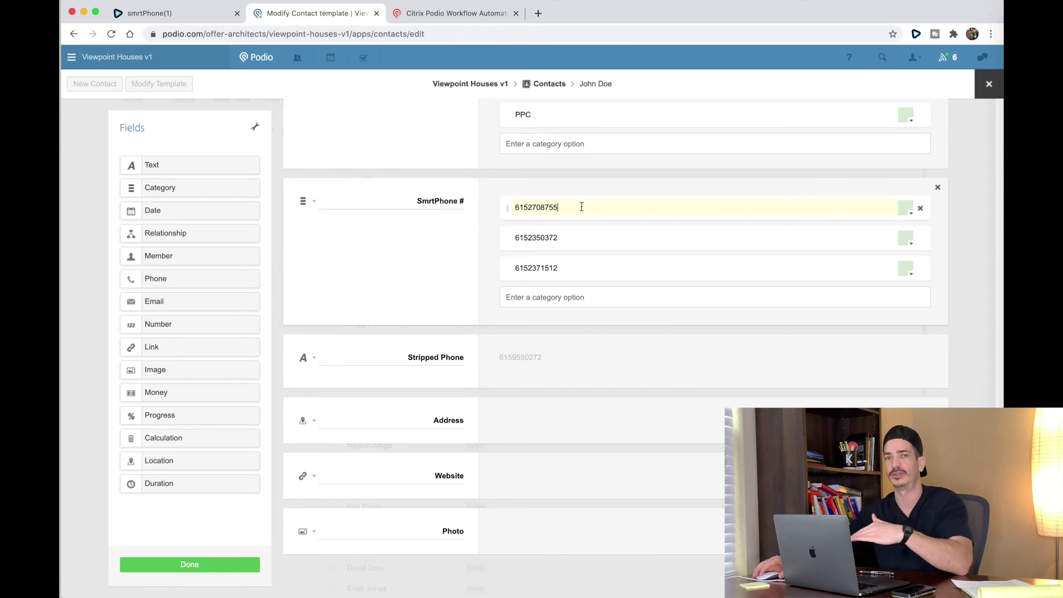
# Set SmrtPhone # to display as a drop-down list and check Stripped Phone's settings.
pyautogui.click(316, 202)
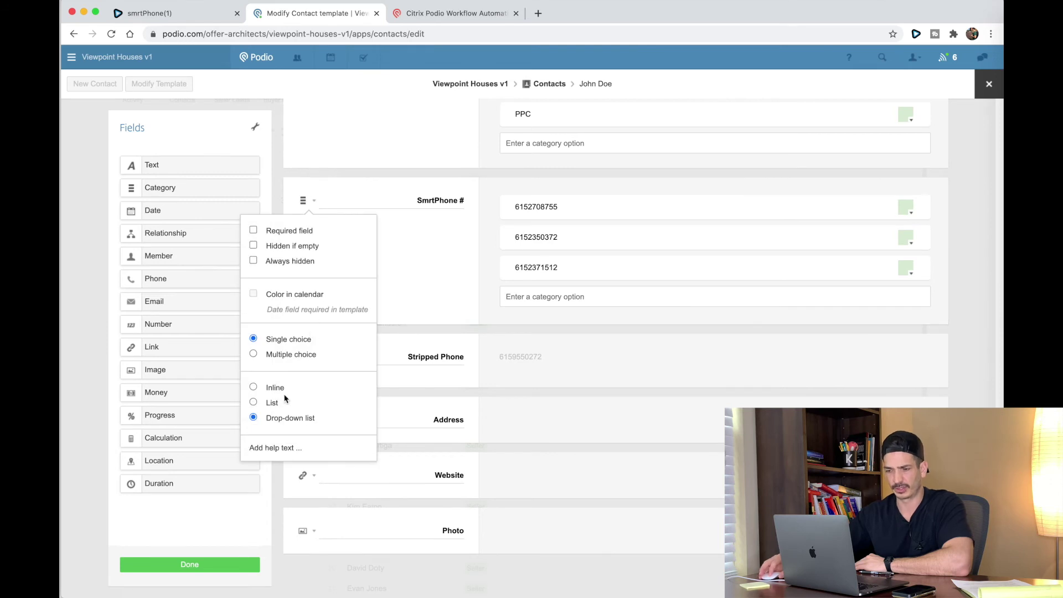
pyautogui.click(426, 284)
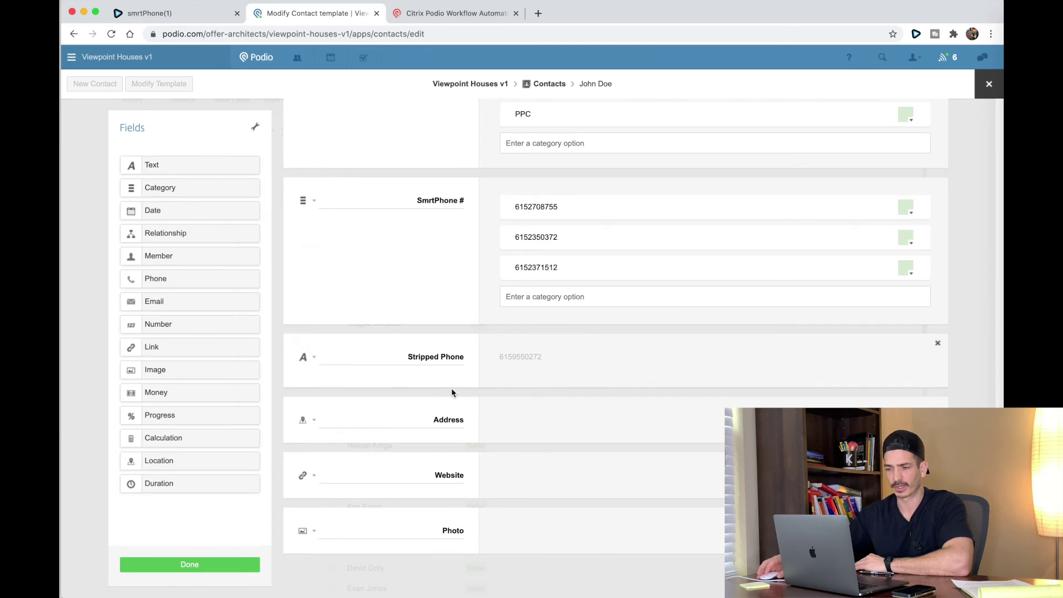
pyautogui.click(314, 359)
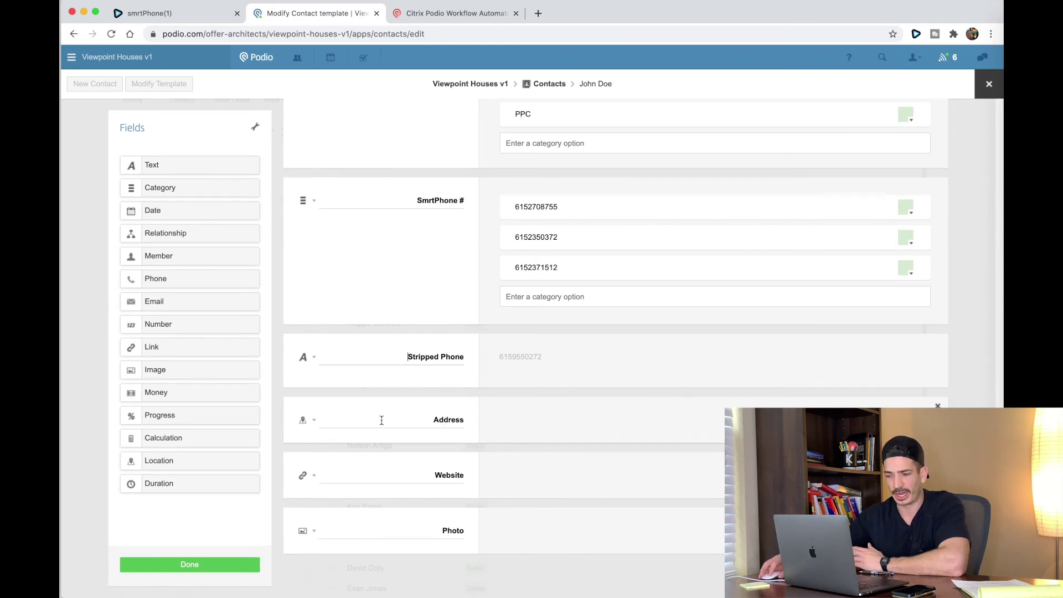
# Keep Address, Website and Photo always hidden, then return to the template's top.
pyautogui.click(314, 422)
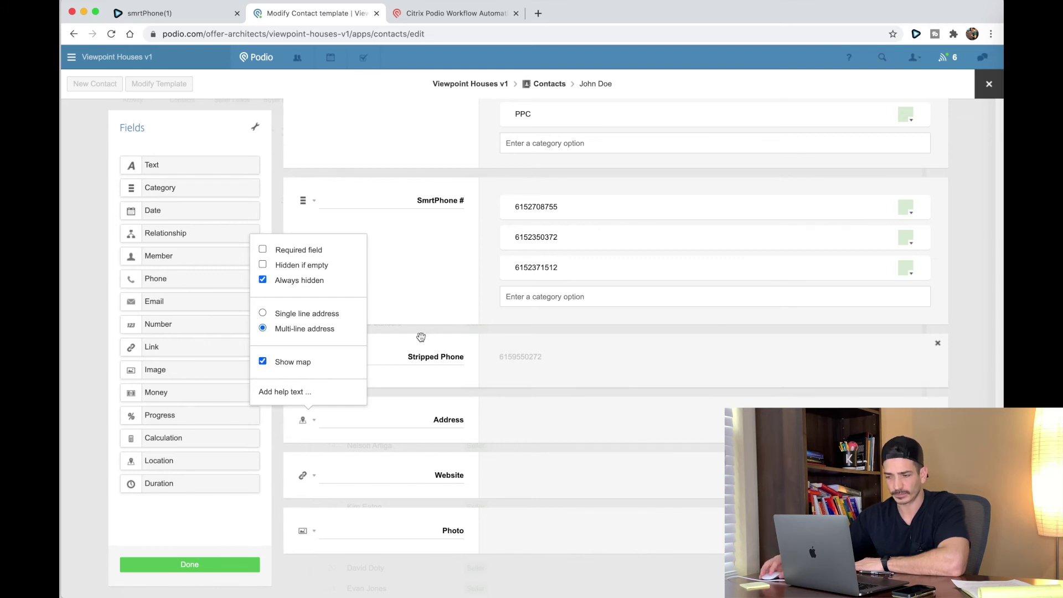
pyautogui.click(387, 411)
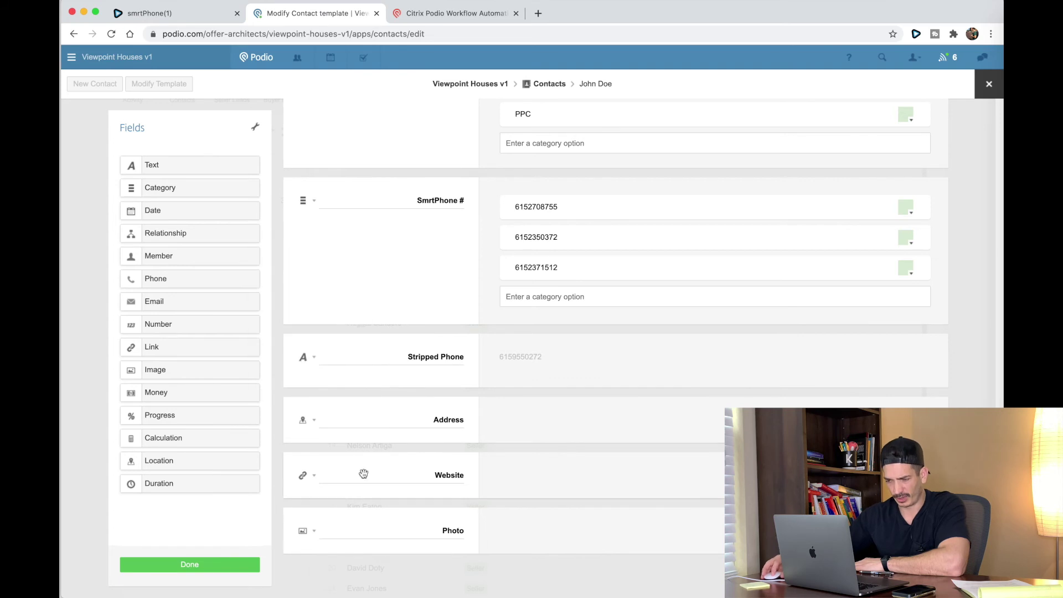
pyautogui.click(313, 477)
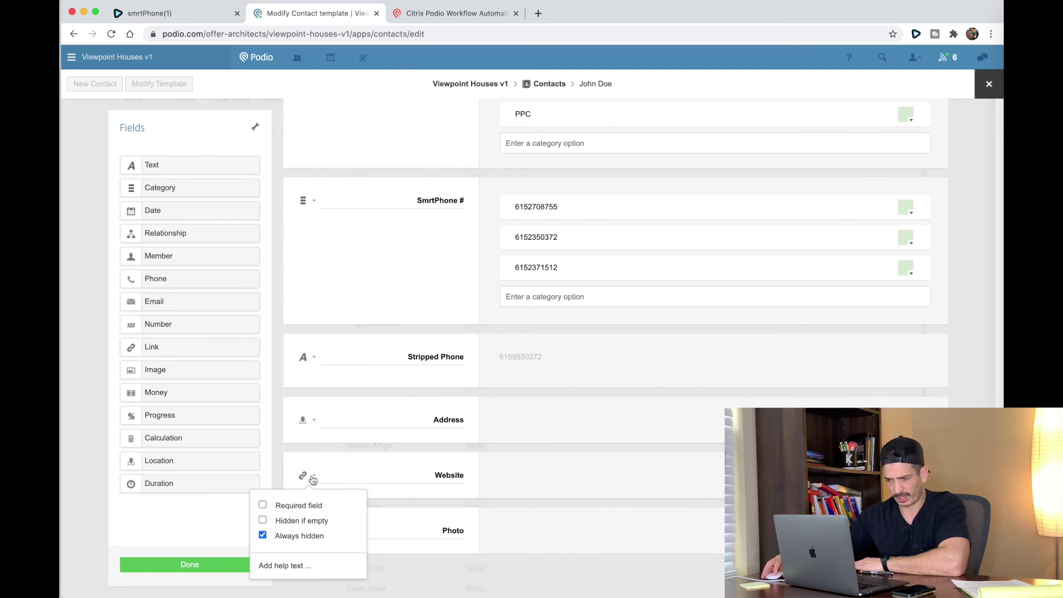
pyautogui.click(403, 476)
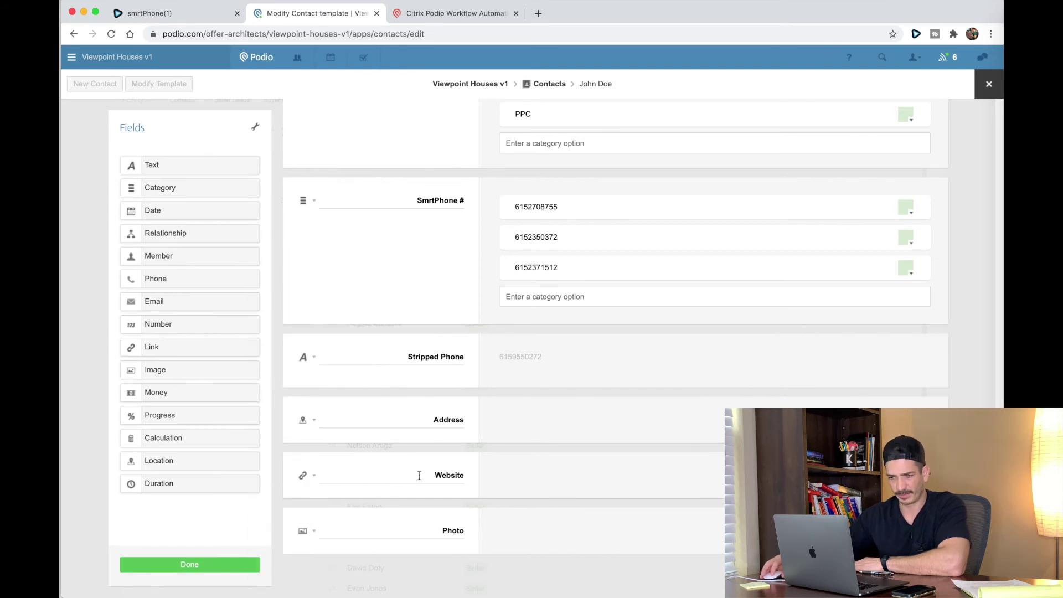
pyautogui.click(313, 533)
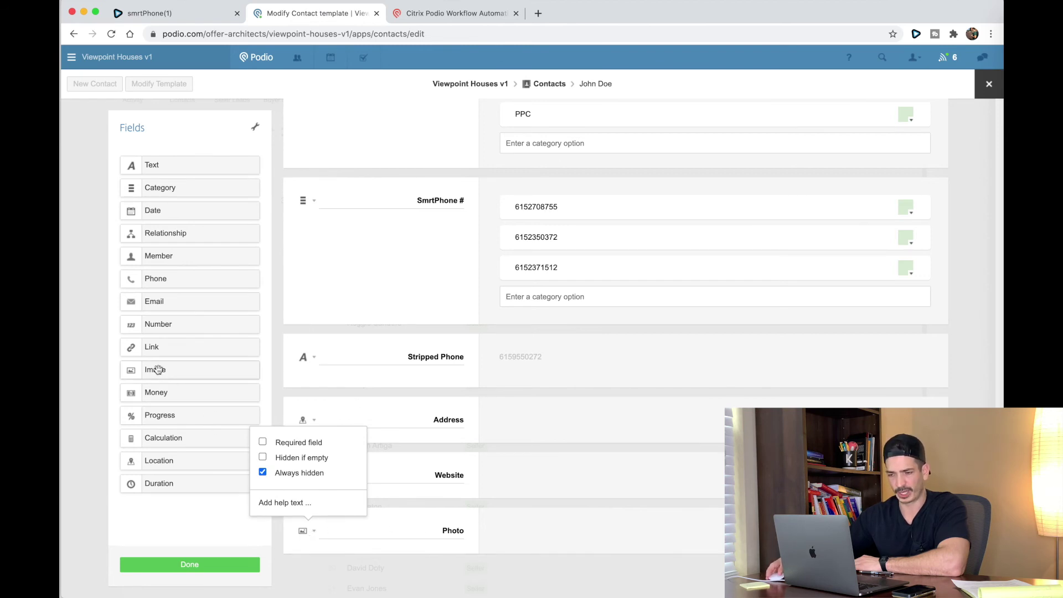
pyautogui.click(418, 524)
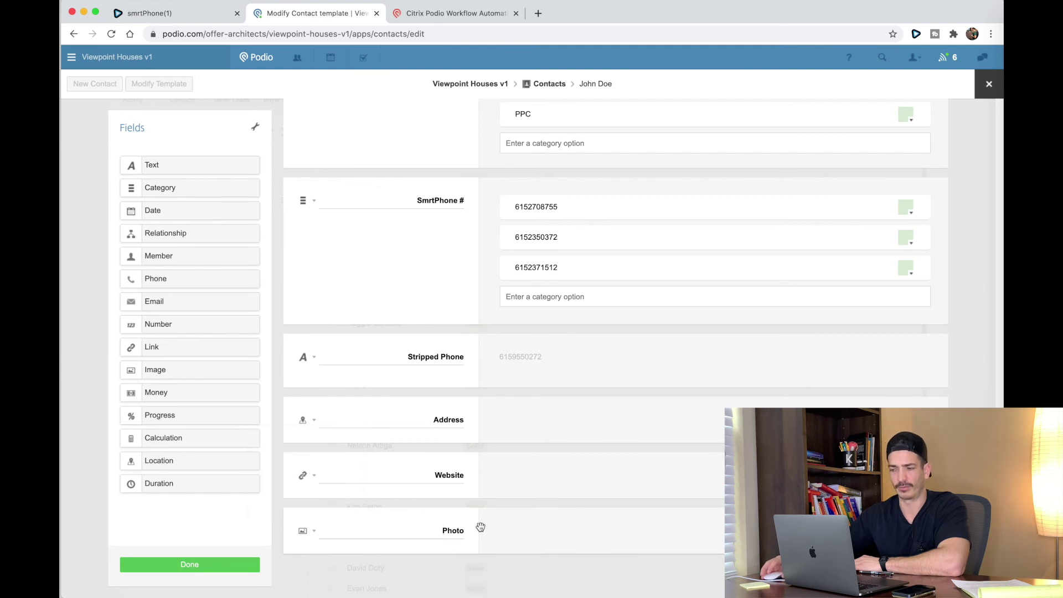
pyautogui.scroll(6, 479, 527)
pyautogui.scroll(10, 480, 529)
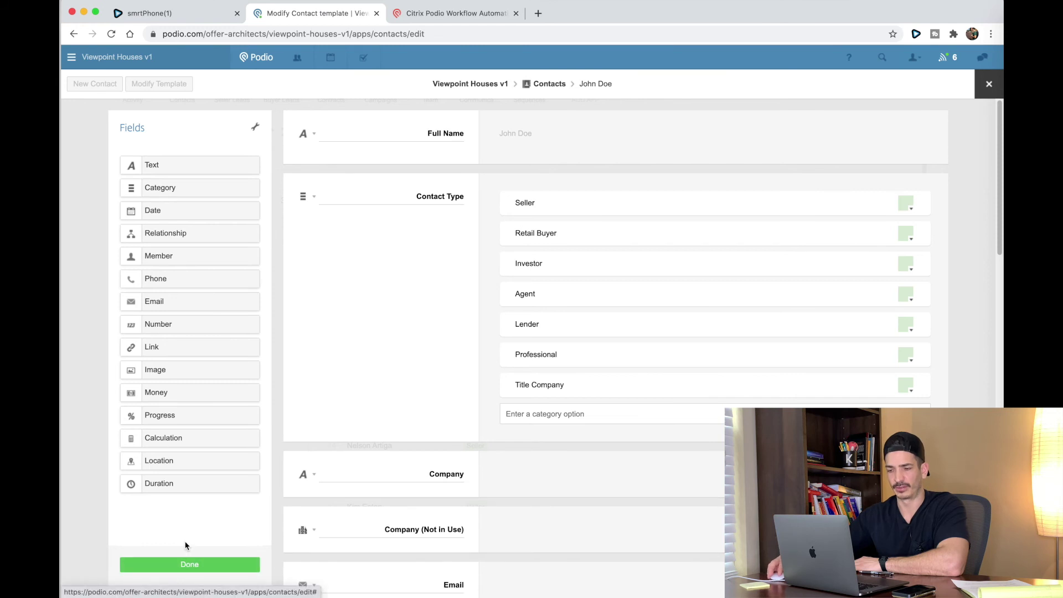
# Leave the template editor and open the sample contact's record from the Contacts list.
pyautogui.click(279, 114)
pyautogui.click(394, 154)
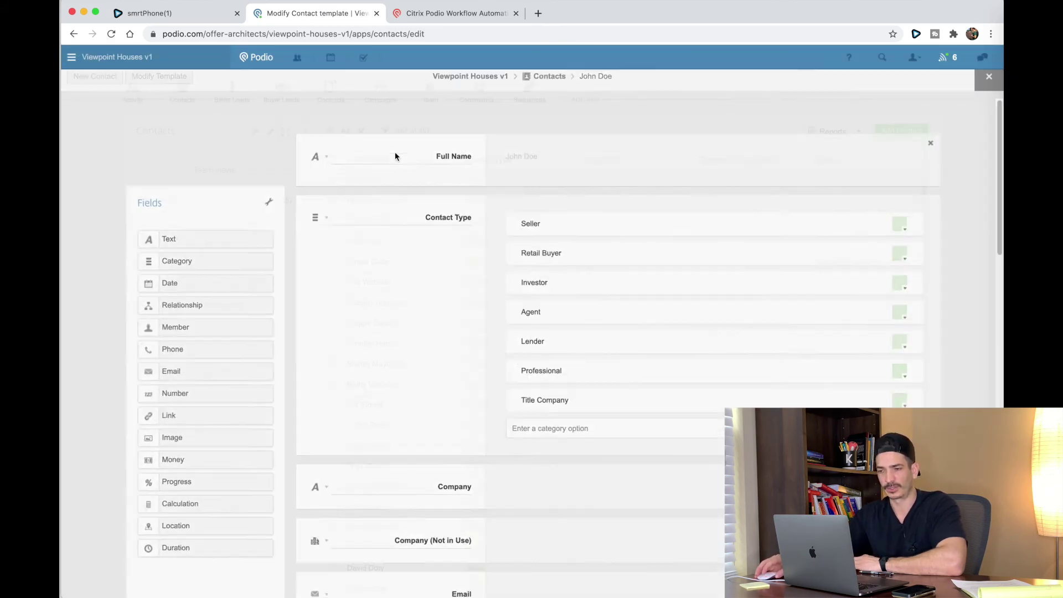
pyautogui.click(366, 182)
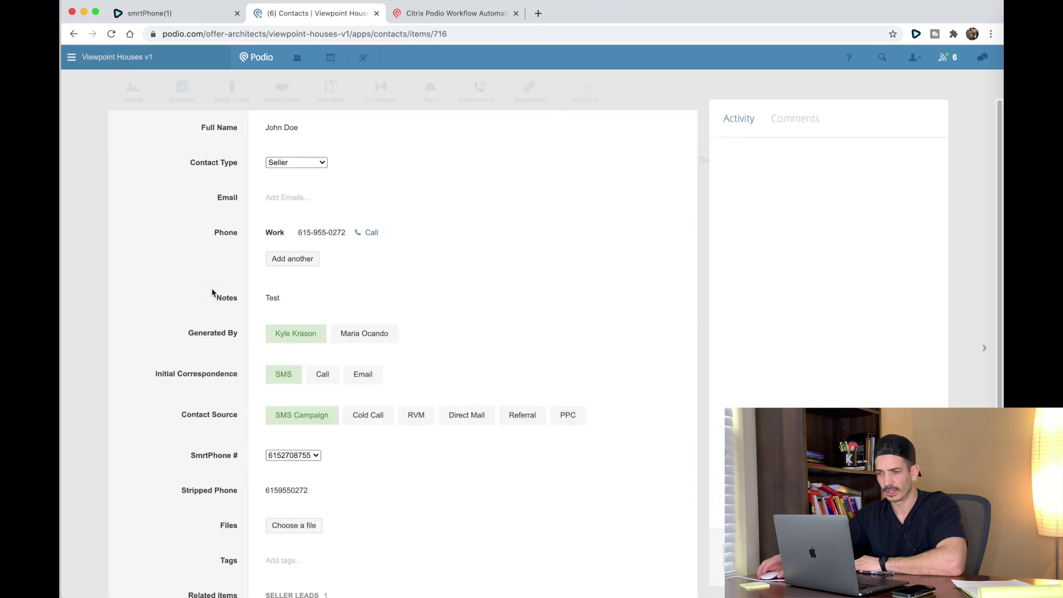
# Browse the sample contact's record and show the Contact Type drop-down choices.
pyautogui.scroll(-3, 341, 158)
pyautogui.scroll(-2, 340, 158)
pyautogui.scroll(1, 340, 158)
pyautogui.scroll(-5, 340, 248)
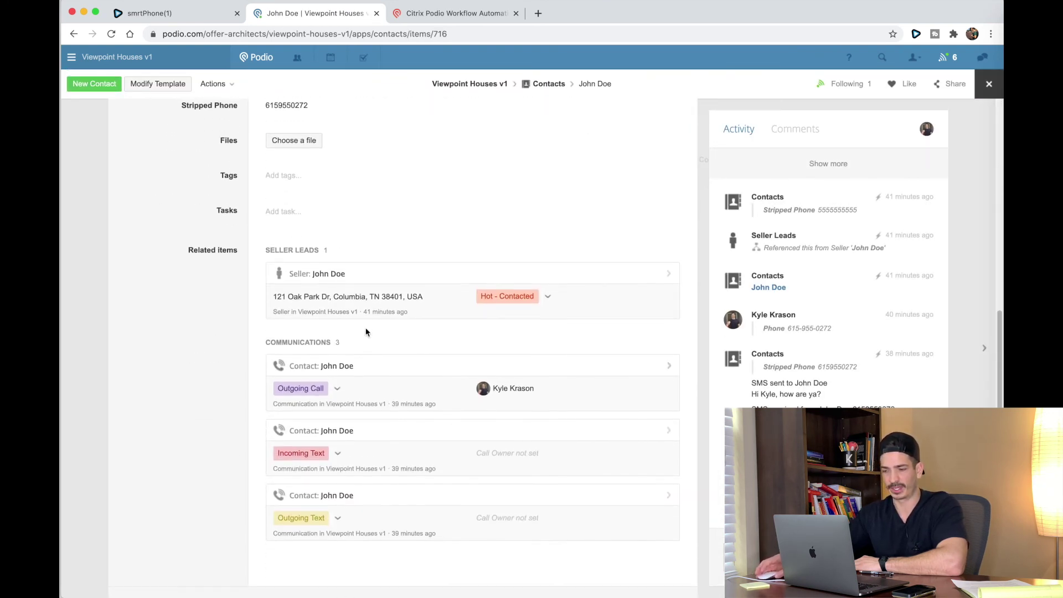
pyautogui.scroll(10, 404, 338)
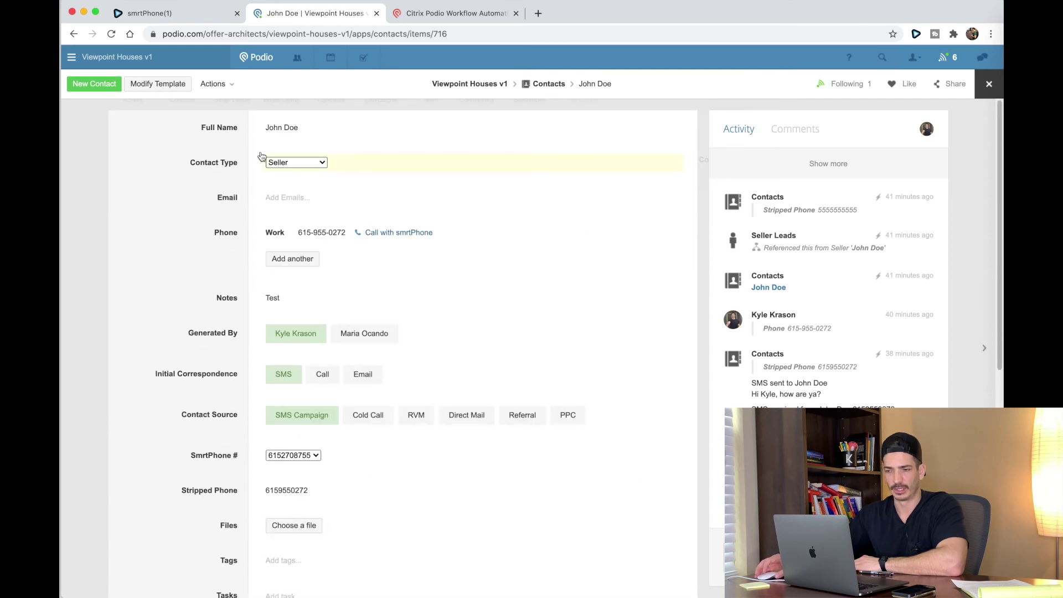
pyautogui.scroll(-1, 201, 129)
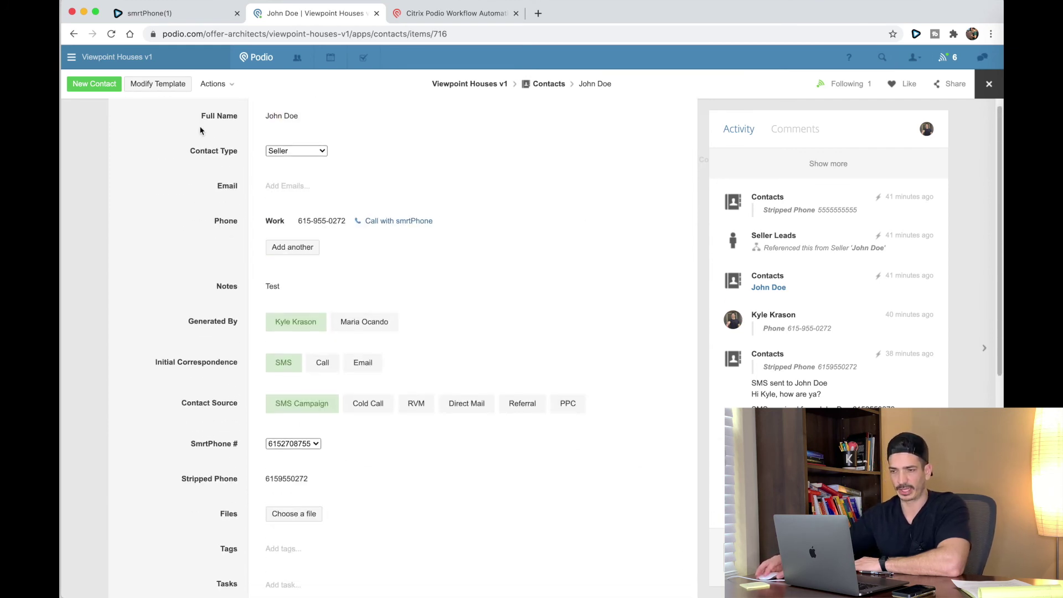
pyautogui.scroll(-1, 201, 130)
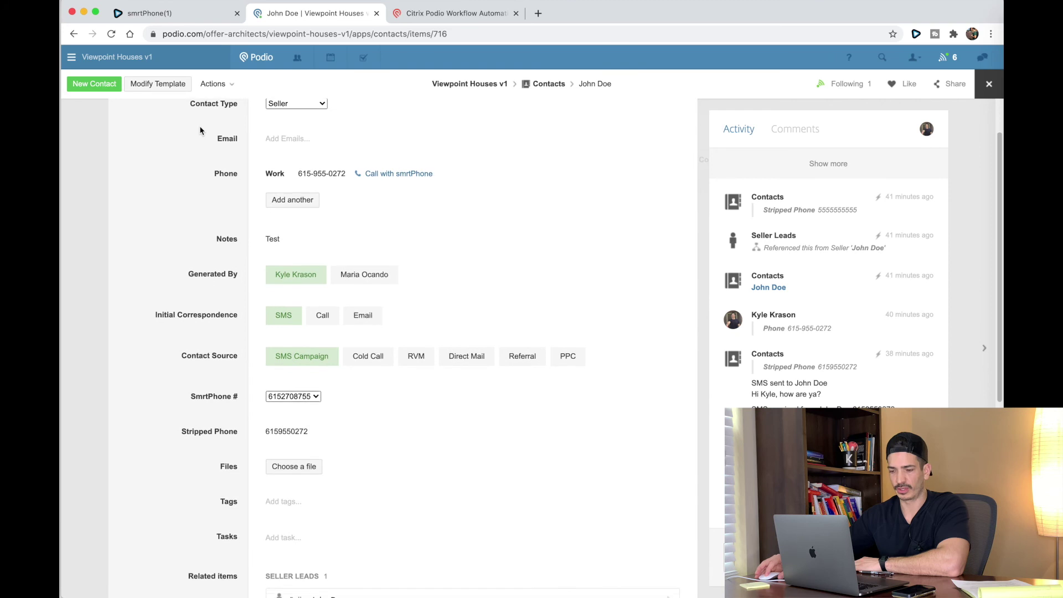
pyautogui.scroll(1, 201, 130)
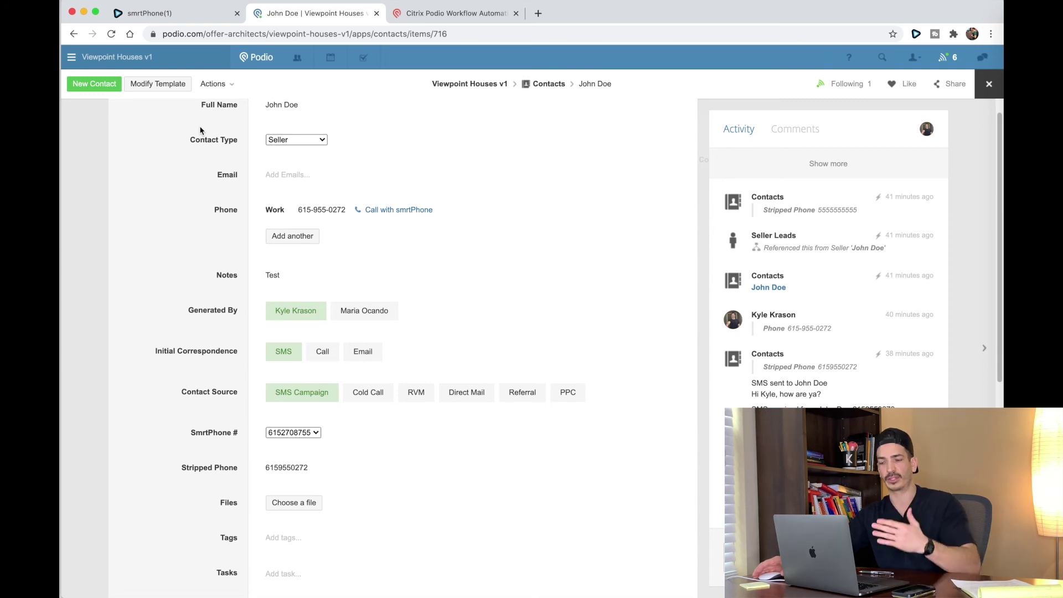
pyautogui.click(297, 140)
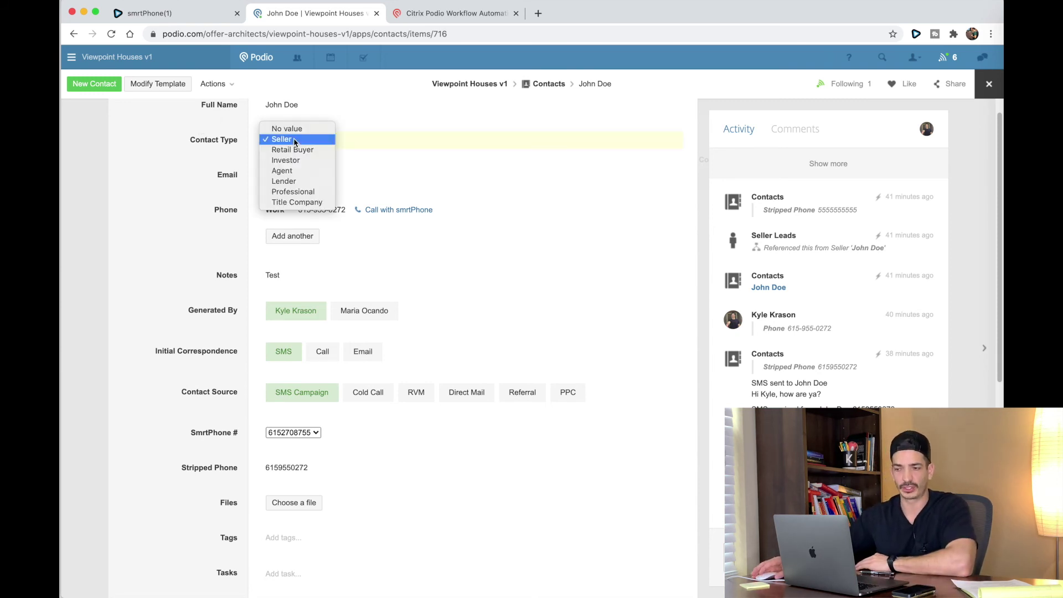